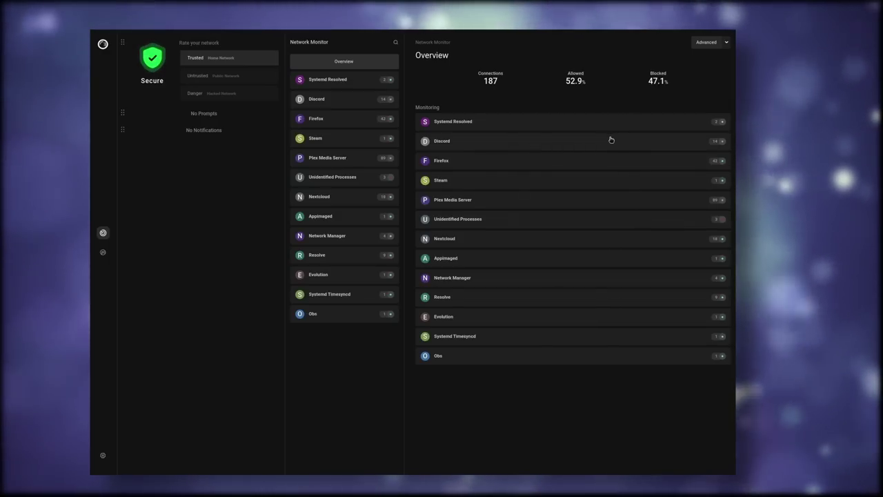
Step: Open Discord's details in Portmaster's Network Monitor, showing 13 connections to 7 destinations
{"action": "left_click", "coordinate": [608, 140]}
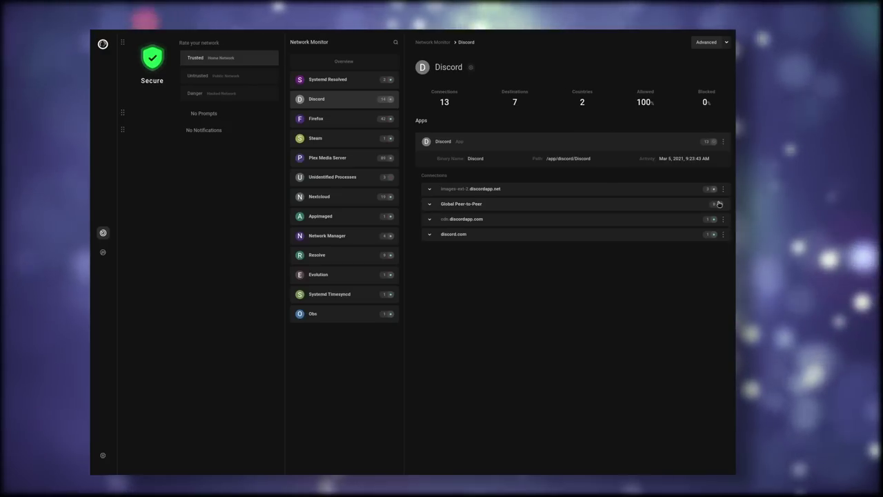
Step: Expand Discord's Global Peer-to-Peer and cdn.discordapp.com rows to reveal their connection and DNS history
{"action": "left_click", "coordinate": [623, 204]}
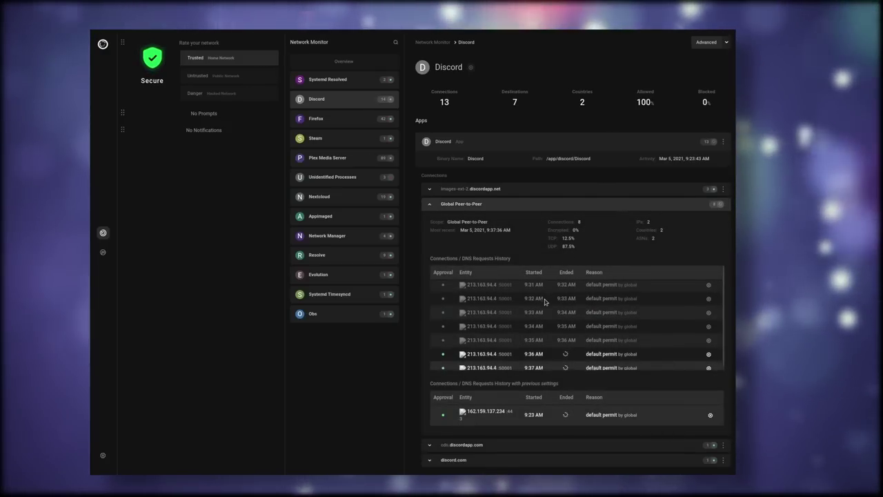
{"action": "scroll", "coordinate": [545, 301], "scroll_direction": "down", "scroll_amount": 1}
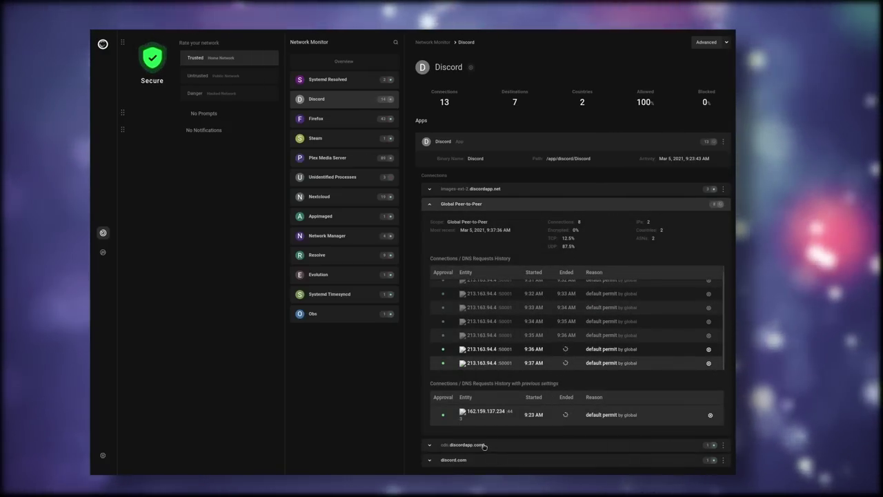
{"action": "left_click", "coordinate": [483, 445]}
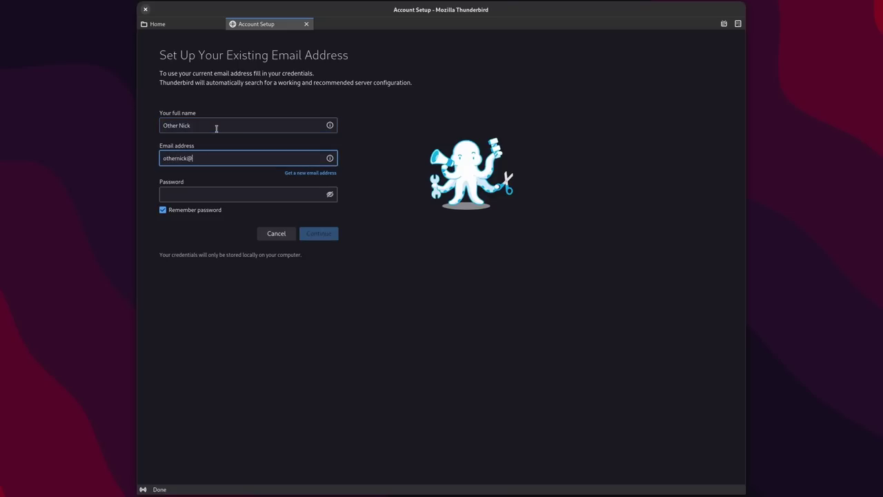
Step: Finish entering the account's email address and create the account with the IMAP configuration
{"action": "key", "text": "BackSpace"}
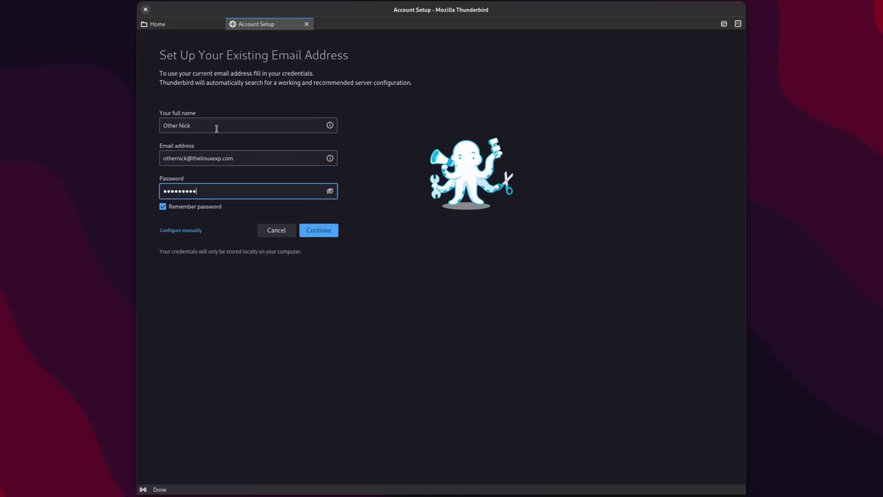
{"action": "left_click", "coordinate": [314, 231]}
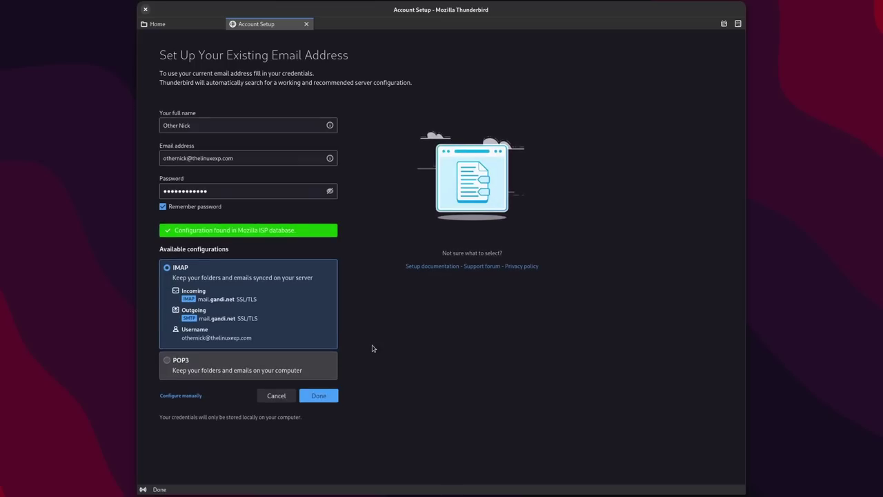
{"action": "left_click", "coordinate": [327, 397]}
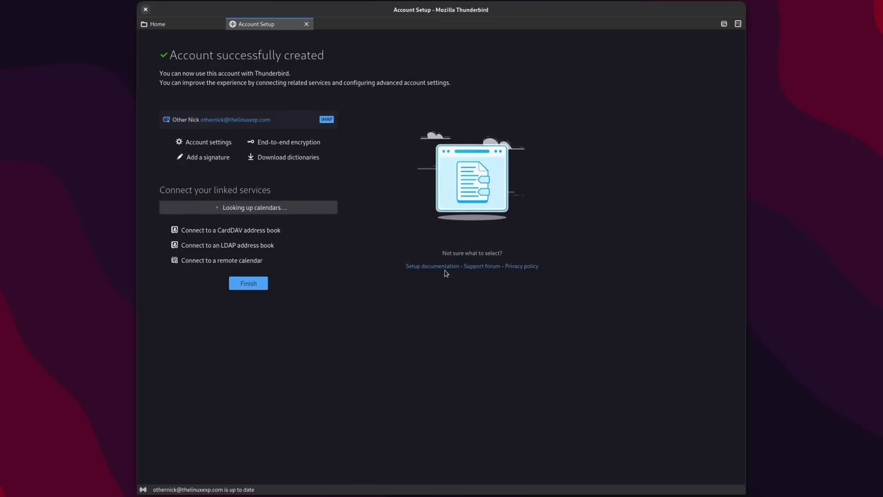
{"action": "left_click", "coordinate": [248, 281]}
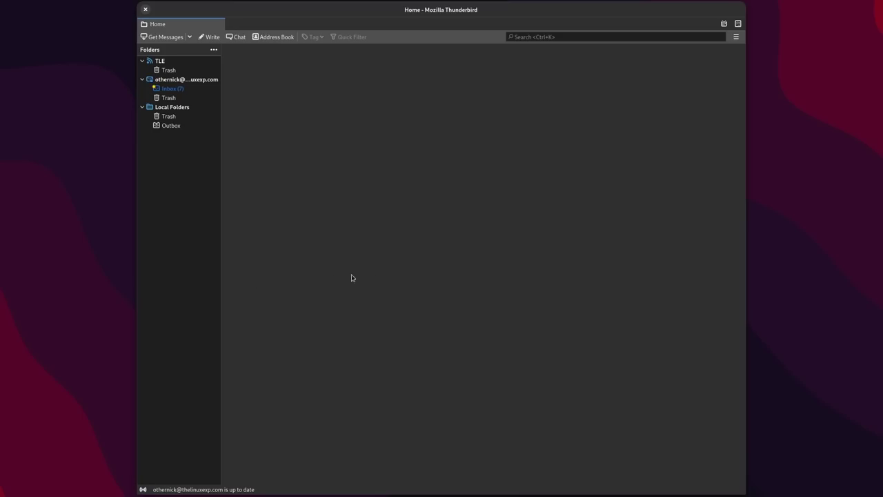
Step: Open the new account's Inbox and read the [GANDI] Welcome message
{"action": "left_click", "coordinate": [172, 88]}
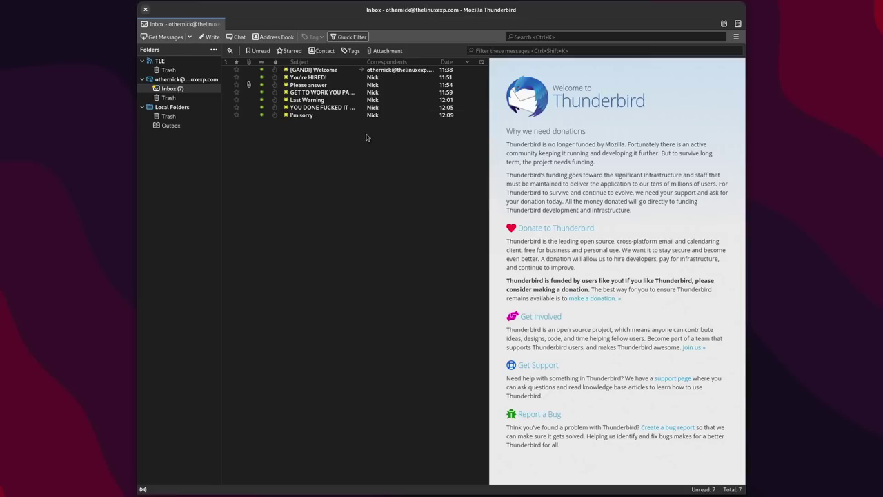
{"action": "left_click", "coordinate": [316, 71]}
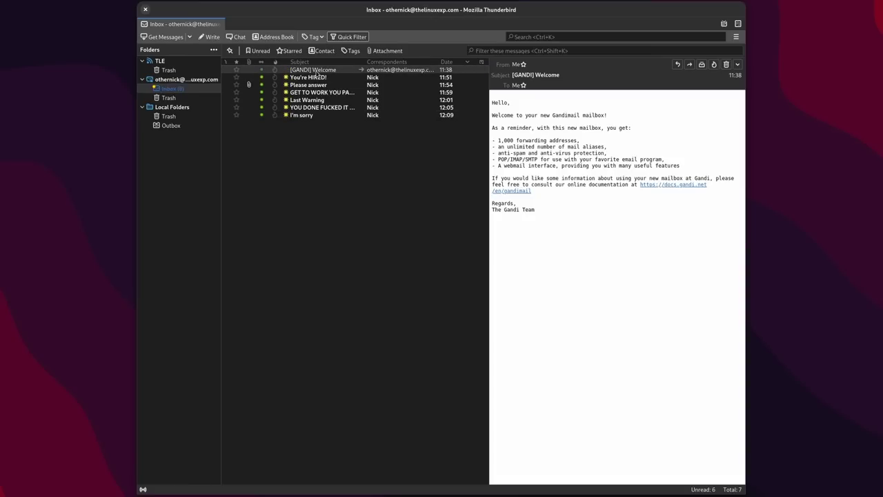
{"action": "left_click_drag", "start_coordinate": [596, 108], "coordinate": [595, 213]}
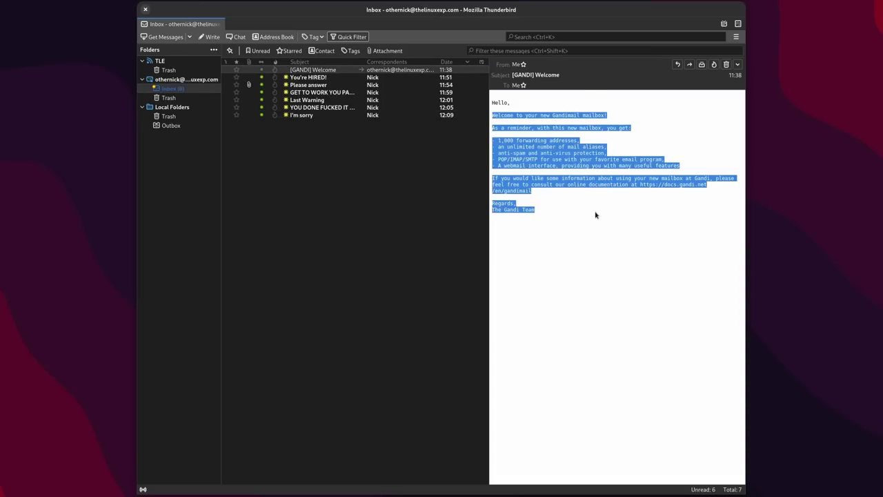
{"action": "left_click", "coordinate": [594, 210]}
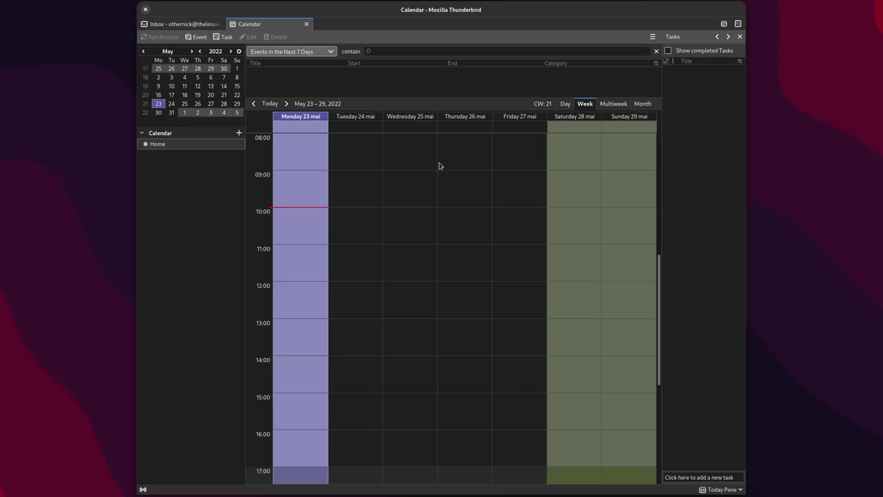
Step: Create a meeting event on Thursday 26 May, 09:00–11:00, and open it for editing
{"action": "left_click_drag", "start_coordinate": [472, 176], "coordinate": [463, 245]}
{"action": "type", "text": "Meeting with Nick"}
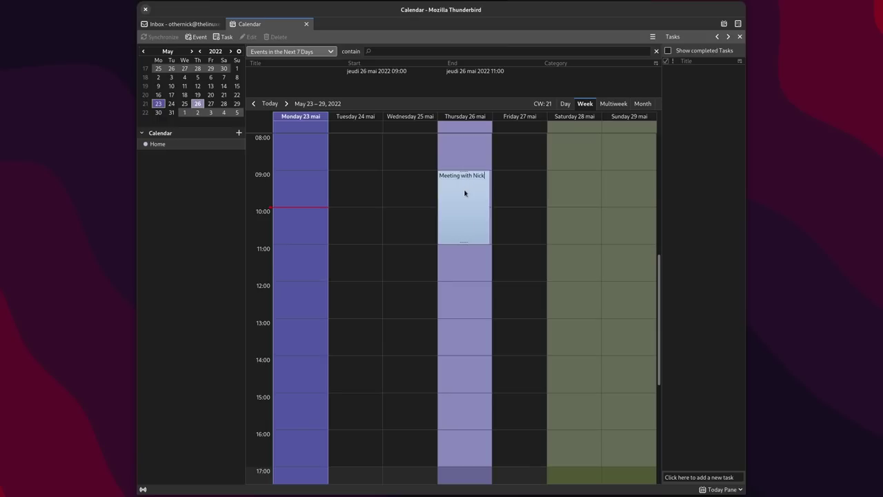
{"action": "double_click", "coordinate": [463, 197]}
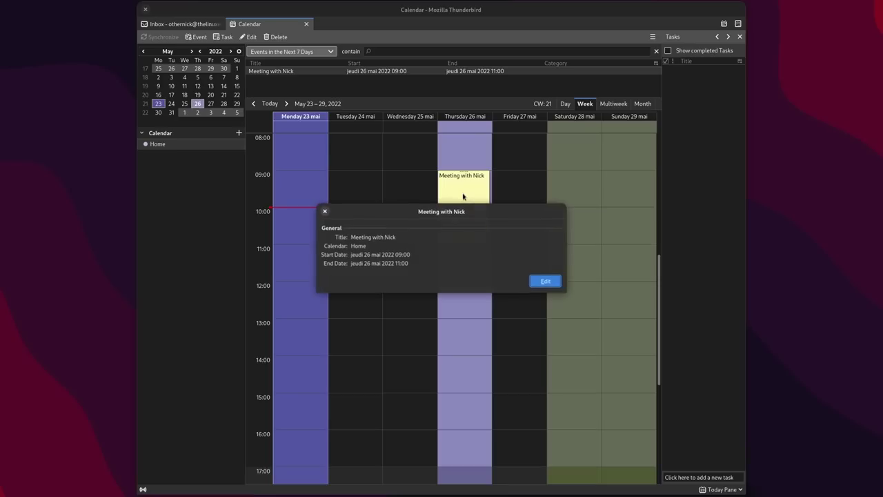
{"action": "left_click", "coordinate": [545, 280]}
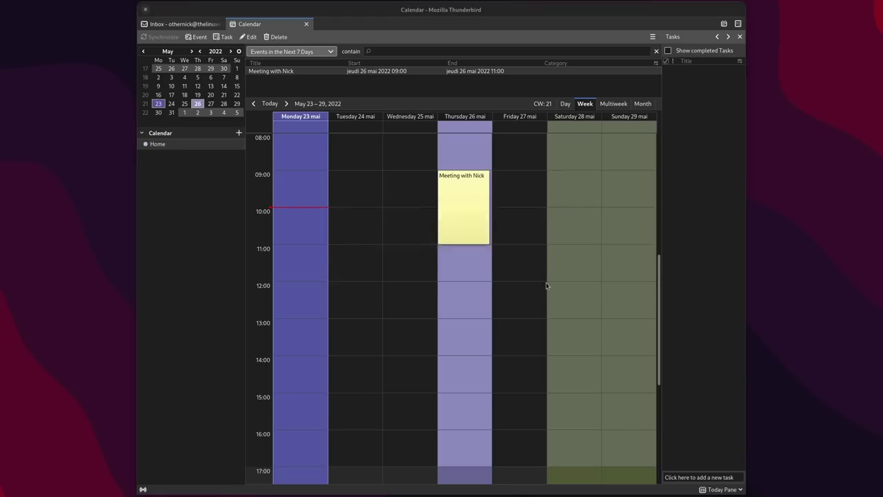
{"action": "left_click_drag", "start_coordinate": [441, 209], "coordinate": [422, 159]}
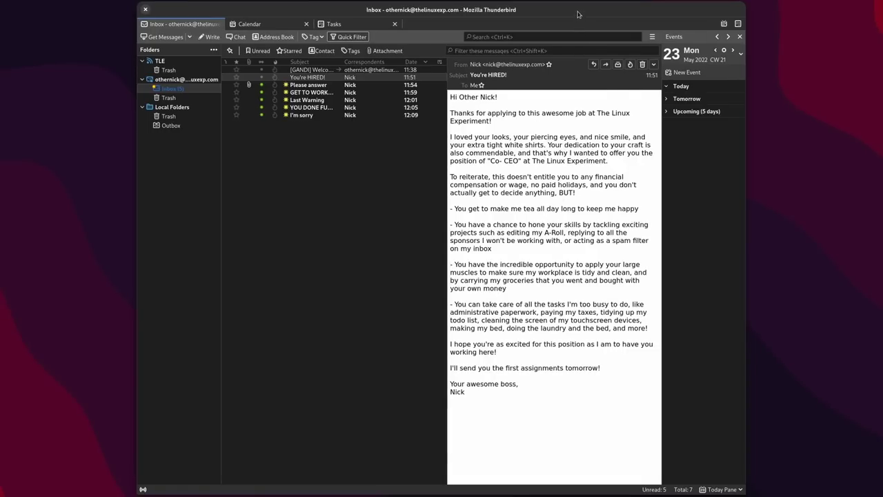
Step: Open Thunderbird Preferences, browse the General settings, then view the Composition settings
{"action": "left_click", "coordinate": [653, 37]}
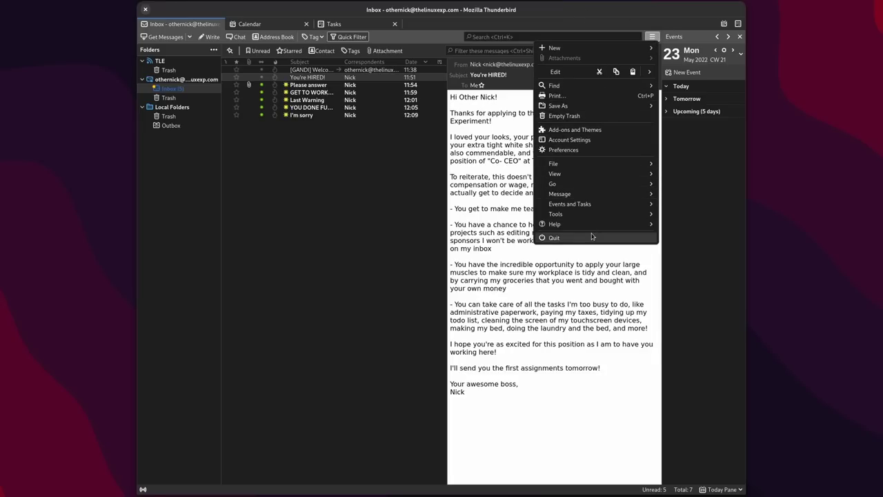
{"action": "left_click", "coordinate": [579, 262]}
{"action": "right_click", "coordinate": [493, 201]}
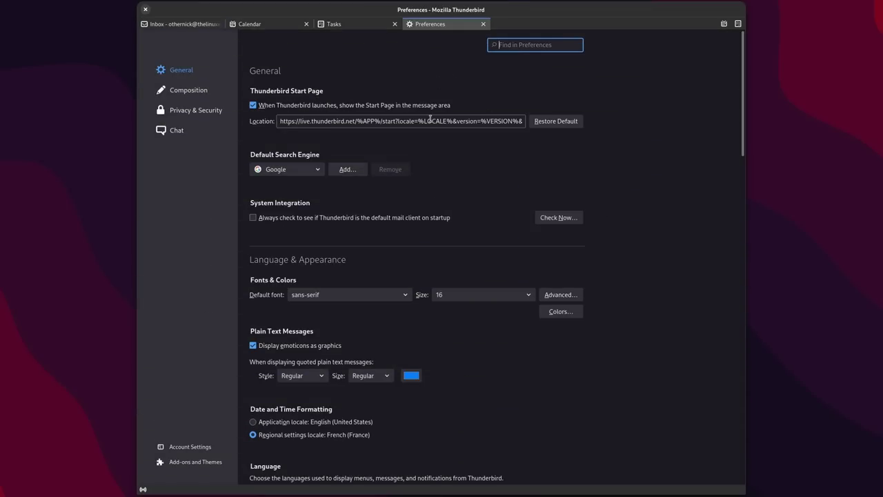
{"action": "scroll", "coordinate": [399, 169], "scroll_direction": "down", "scroll_amount": 5}
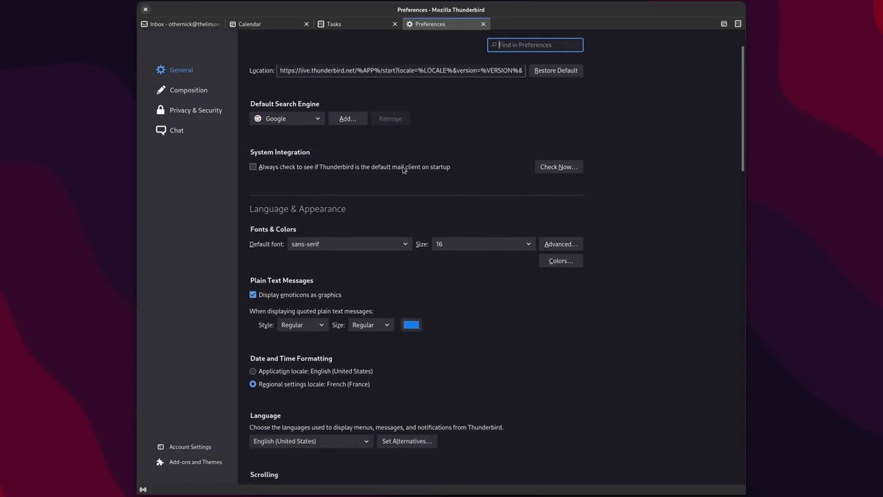
{"action": "scroll", "coordinate": [476, 190], "scroll_direction": "down", "scroll_amount": 8}
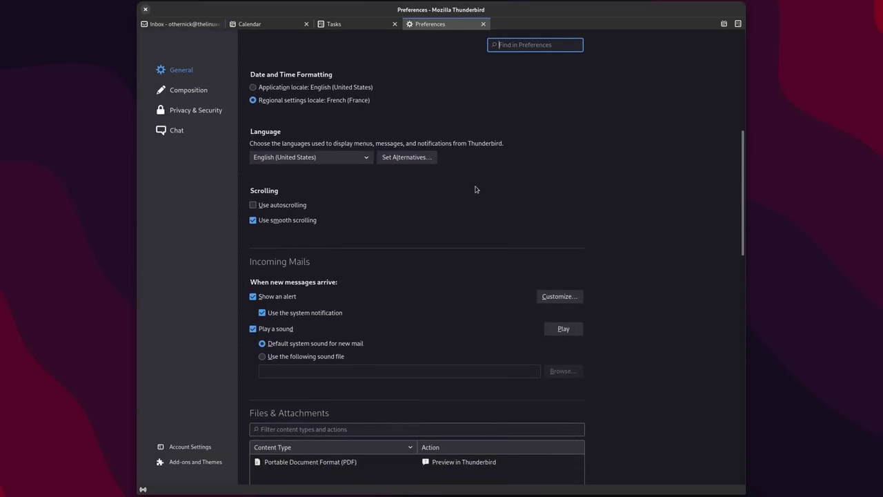
{"action": "scroll", "coordinate": [475, 189], "scroll_direction": "down", "scroll_amount": 7}
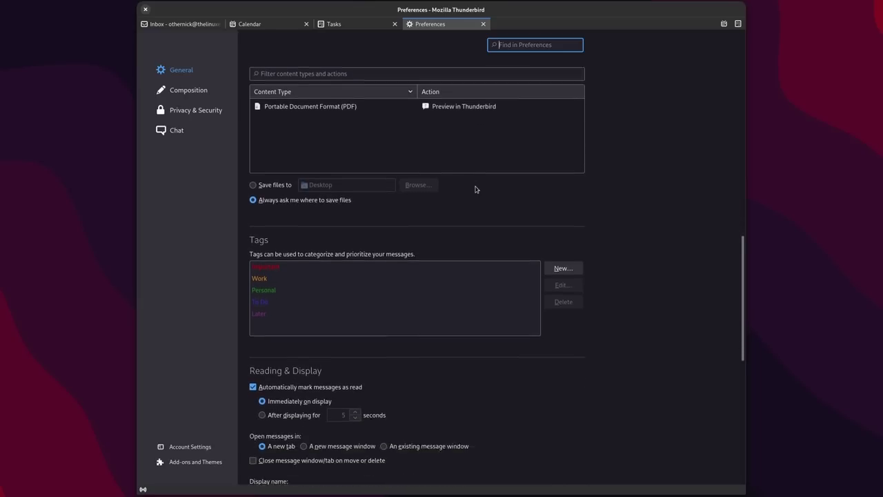
{"action": "scroll", "coordinate": [476, 189], "scroll_direction": "down", "scroll_amount": 3}
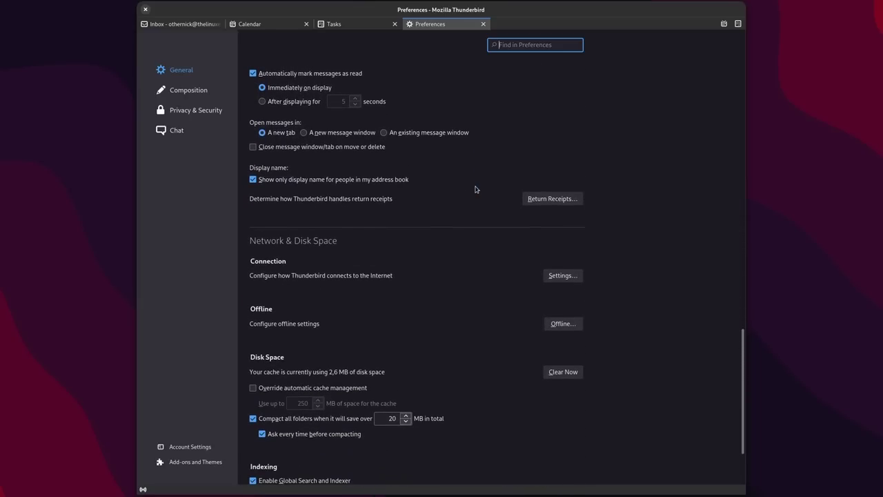
{"action": "scroll", "coordinate": [474, 185], "scroll_direction": "up", "scroll_amount": 18}
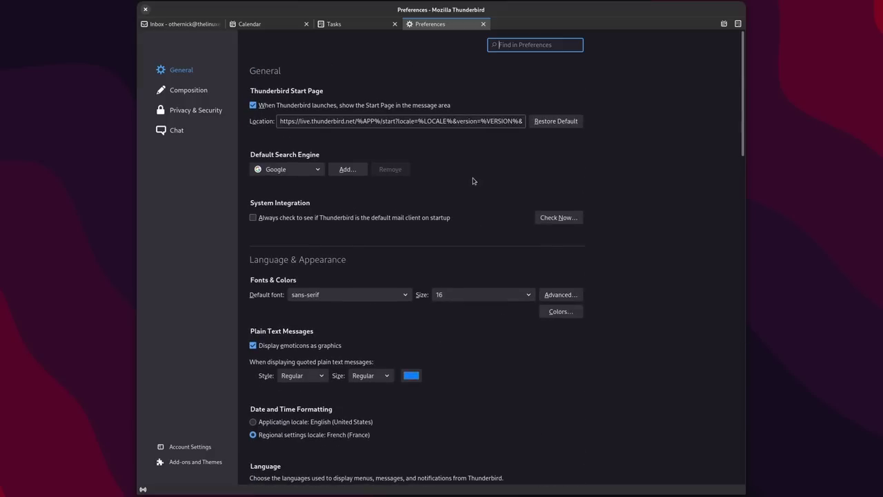
{"action": "left_click", "coordinate": [189, 90]}
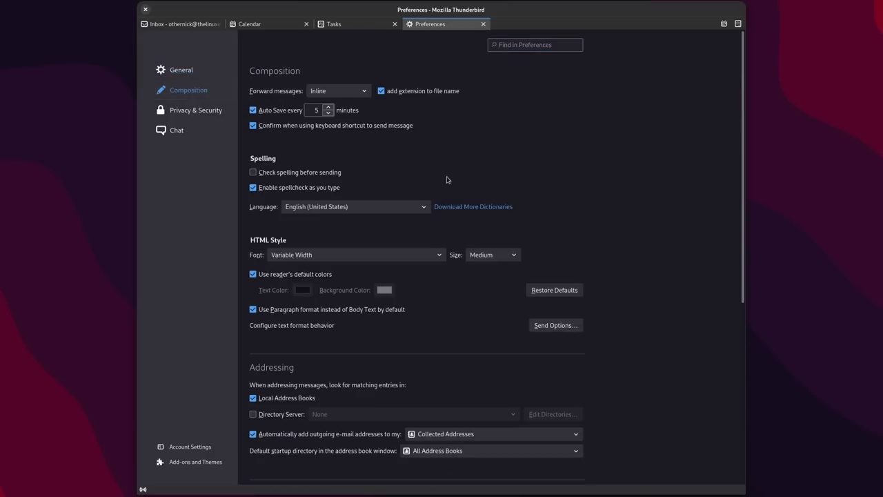
{"action": "scroll", "coordinate": [447, 180], "scroll_direction": "down", "scroll_amount": 3}
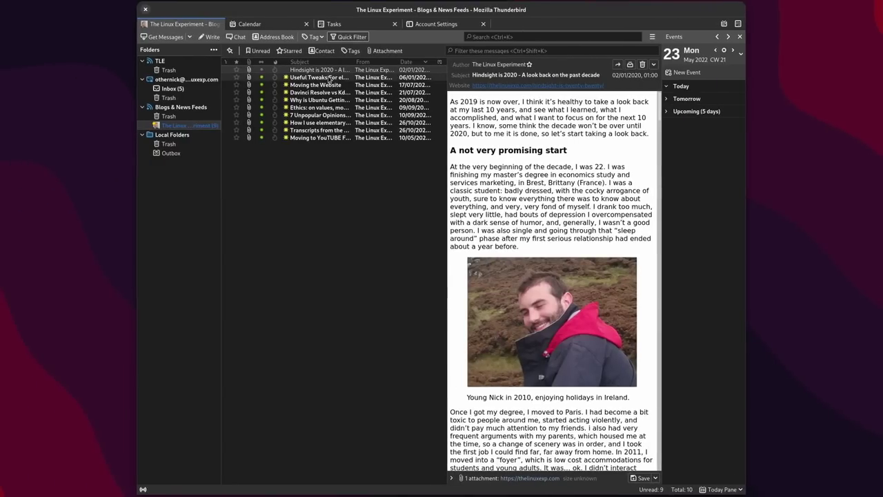
Step: Read through the blog feed posts, ending on 'Moving to YouTube Full Time'
{"action": "left_click", "coordinate": [330, 78]}
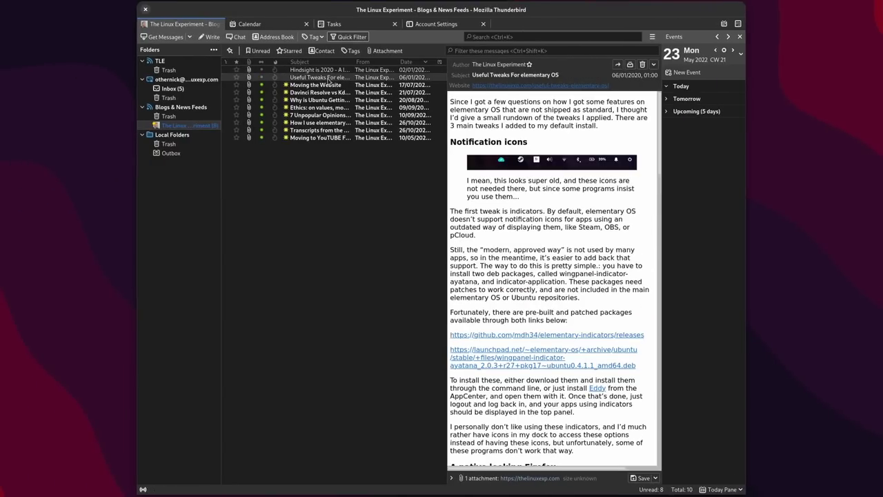
{"action": "left_click", "coordinate": [328, 85]}
{"action": "left_click", "coordinate": [326, 94]}
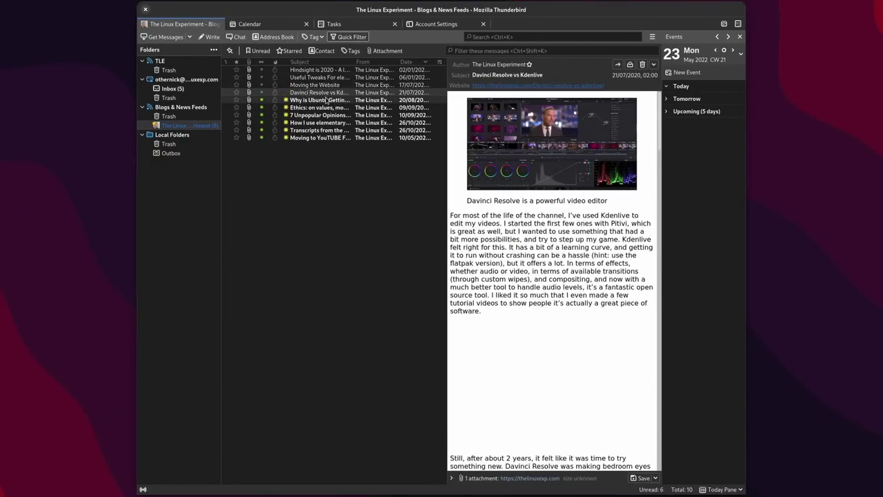
{"action": "left_click", "coordinate": [327, 100]}
{"action": "left_click", "coordinate": [326, 108]}
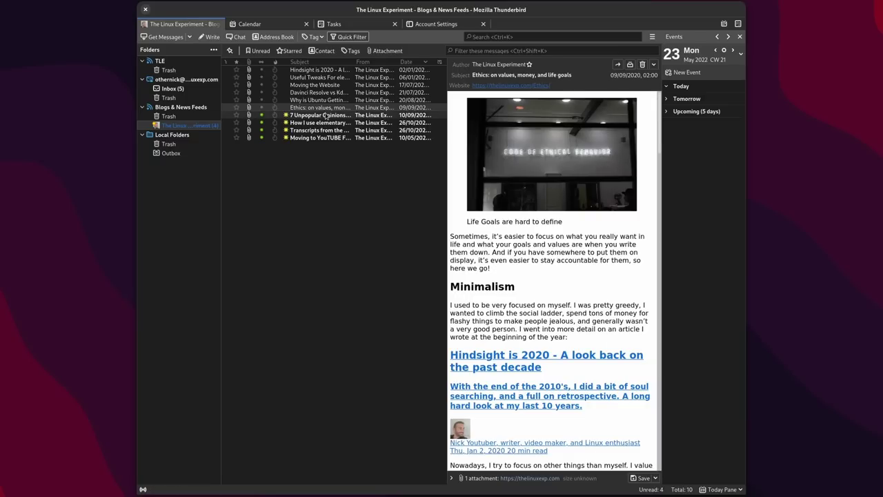
{"action": "left_click", "coordinate": [325, 115]}
{"action": "left_click", "coordinate": [325, 122]}
{"action": "left_click", "coordinate": [323, 129]}
{"action": "left_click", "coordinate": [321, 137]}
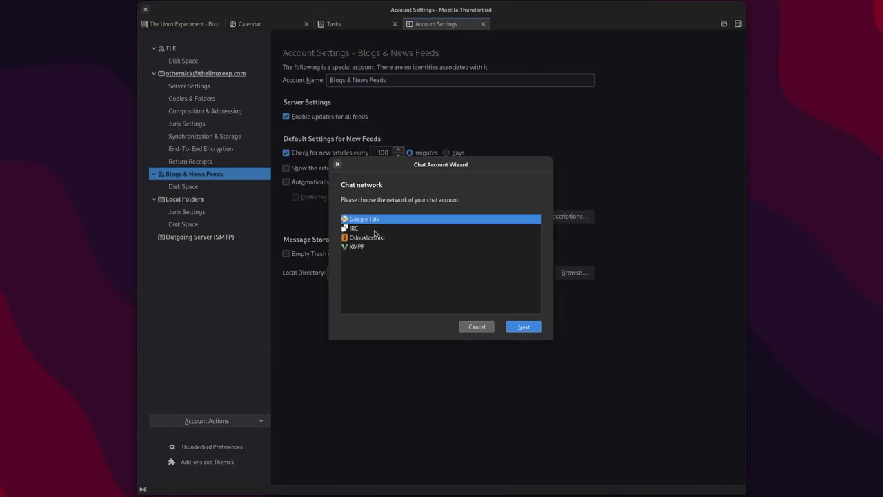
Step: Browse the chat networks in the Chat Account Wizard and select IRC
{"action": "left_click", "coordinate": [369, 229]}
{"action": "left_click", "coordinate": [390, 238]}
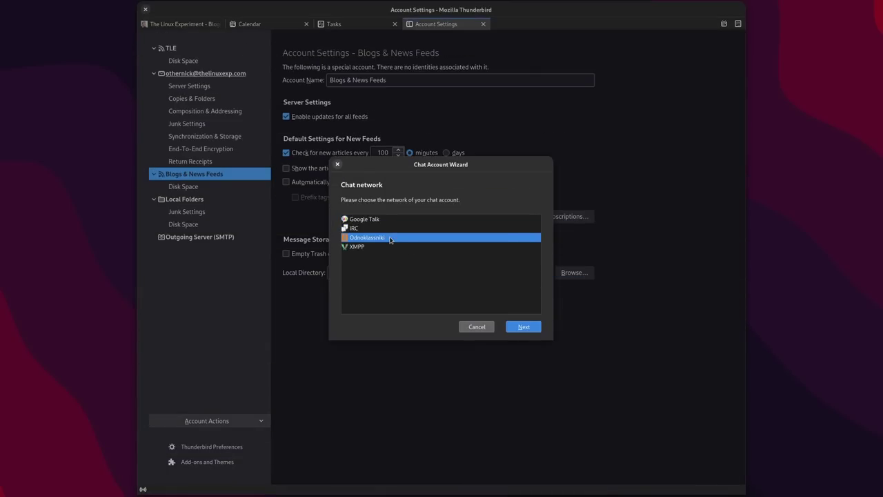
{"action": "left_click", "coordinate": [387, 246]}
{"action": "left_click", "coordinate": [384, 221]}
{"action": "left_click", "coordinate": [382, 229]}
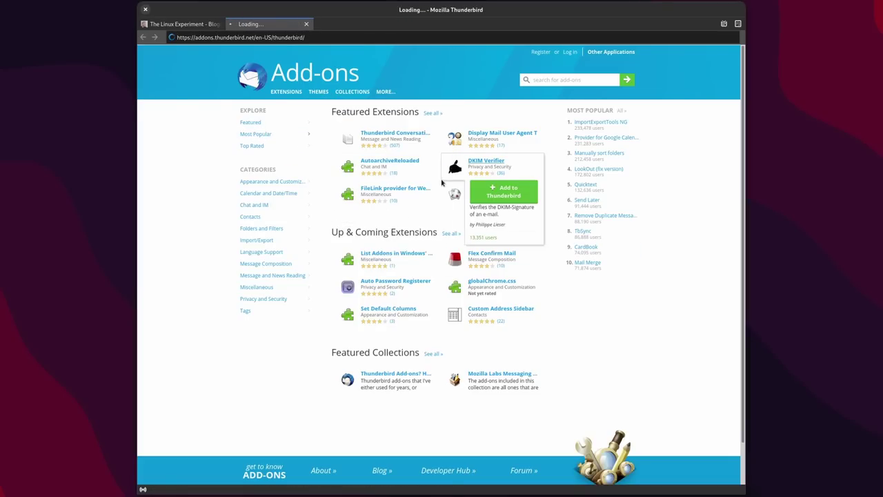
Step: Install the Thunderbird Conversations add-on, granting its permissions
{"action": "left_click_drag", "start_coordinate": [743, 53], "coordinate": [721, 313]}
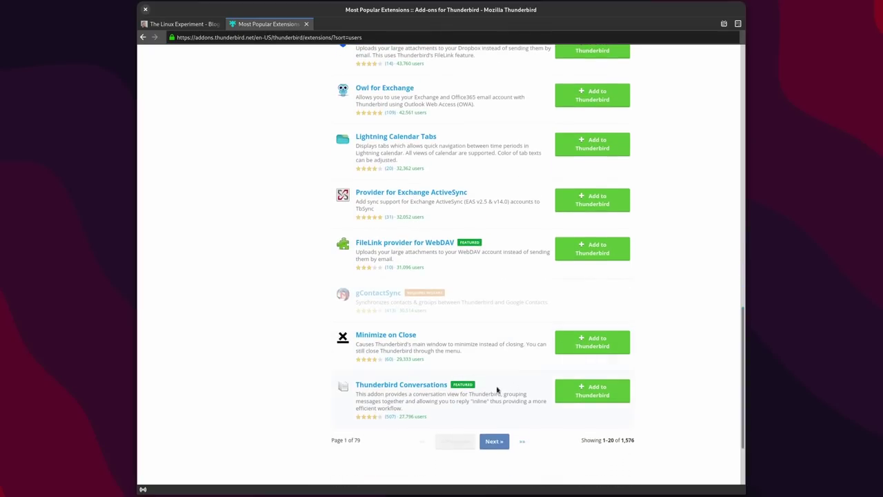
{"action": "left_click", "coordinate": [584, 388]}
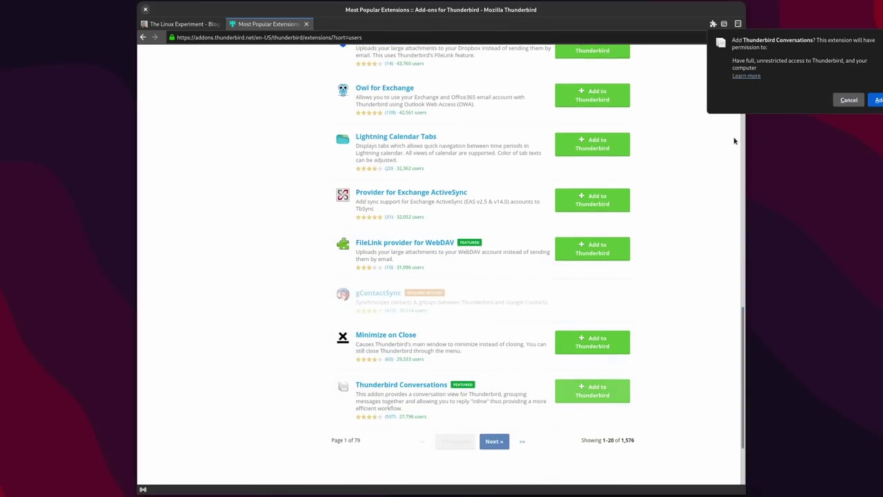
{"action": "left_click", "coordinate": [875, 100]}
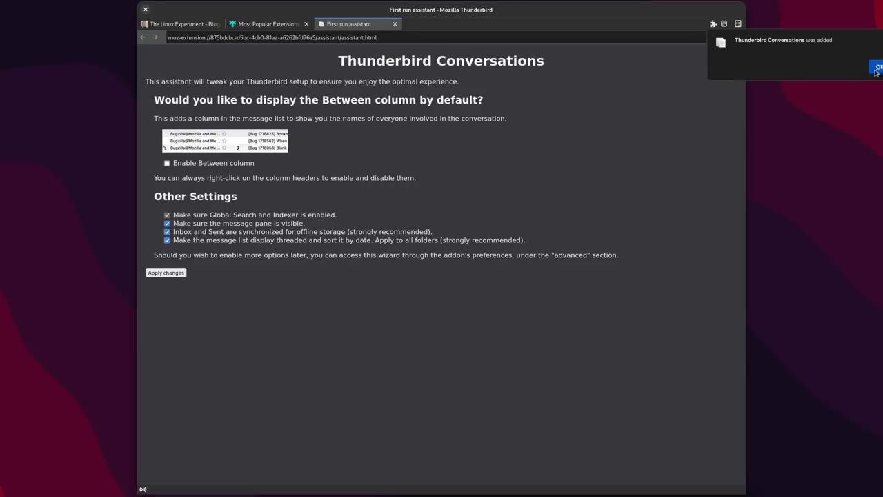
{"action": "left_click", "coordinate": [876, 67]}
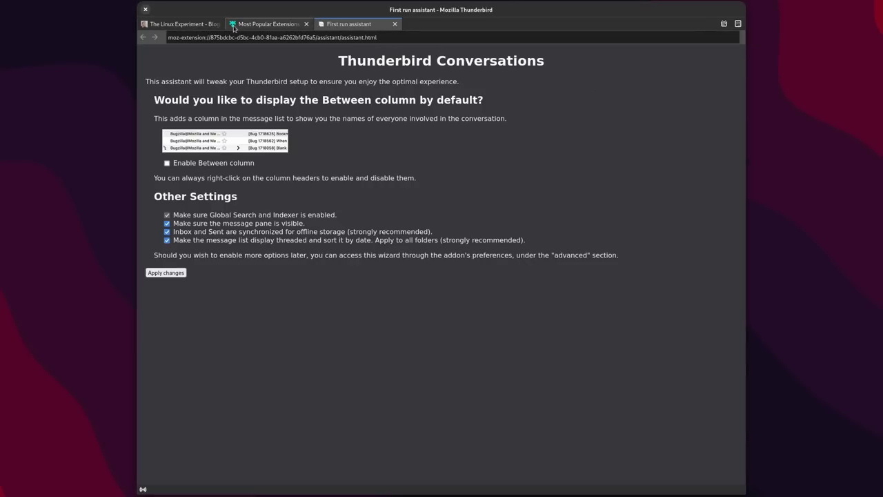
Step: Return to the mail view and read the You're HIRED! message in the Inbox
{"action": "left_click", "coordinate": [185, 24]}
{"action": "left_click", "coordinate": [169, 88]}
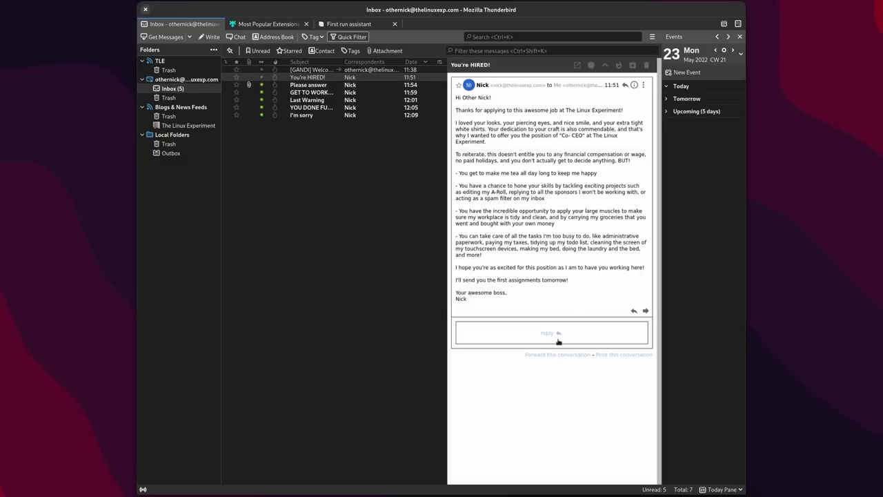
{"action": "left_click_drag", "start_coordinate": [542, 104], "coordinate": [542, 301]}
{"action": "left_click", "coordinate": [551, 298]}
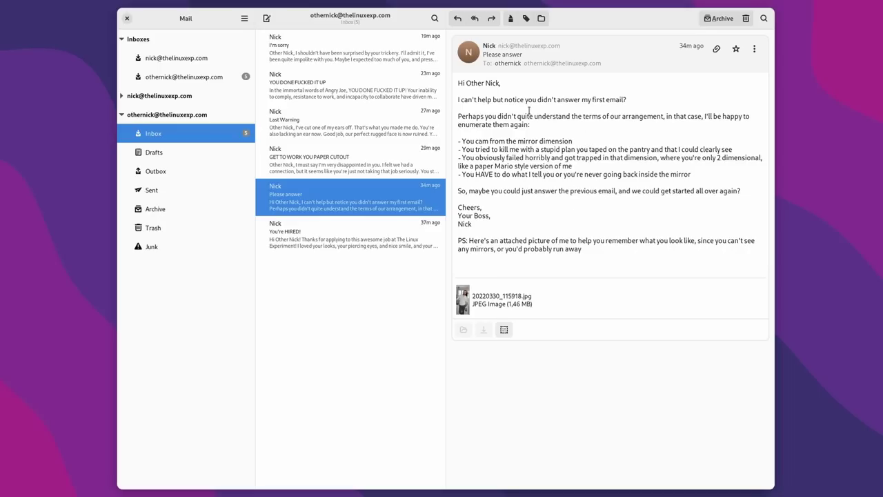
Step: In Geary's plugin preferences, toggle Email Templates off and on and enable Mail Merge
{"action": "left_click", "coordinate": [244, 18]}
{"action": "left_click", "coordinate": [247, 68]}
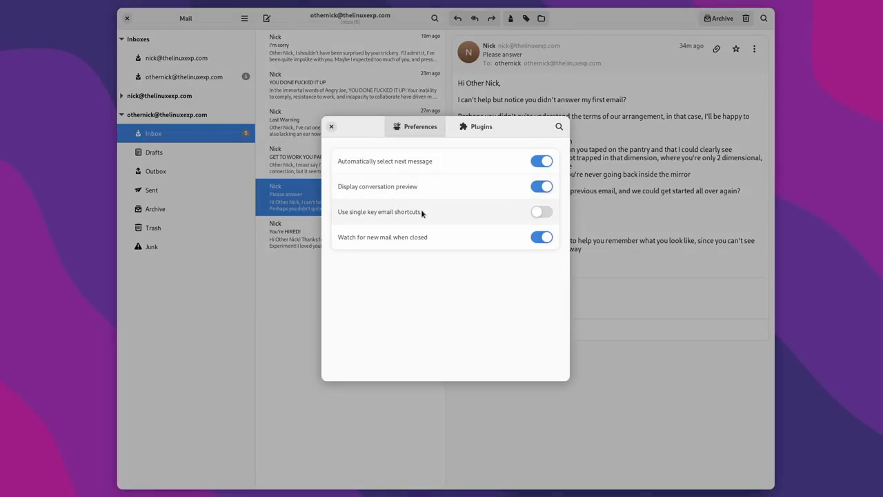
{"action": "left_click", "coordinate": [466, 130]}
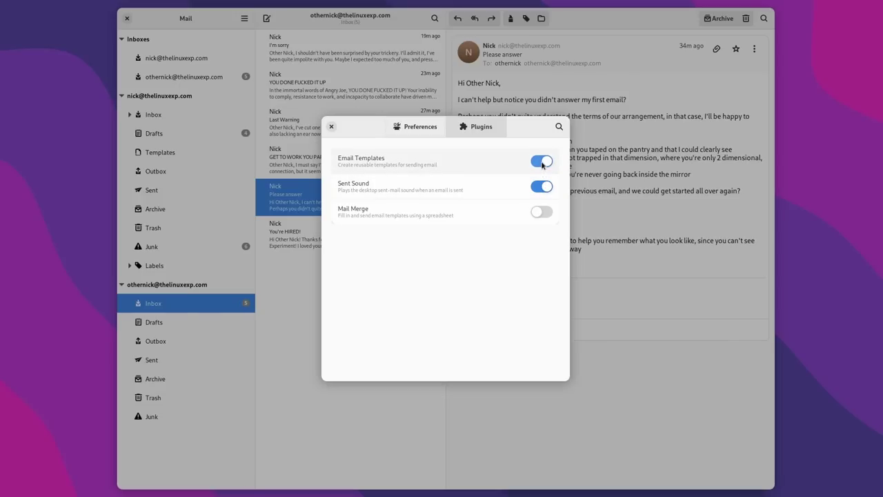
{"action": "left_click", "coordinate": [541, 162]}
{"action": "left_click", "coordinate": [542, 162]}
{"action": "left_click", "coordinate": [539, 213]}
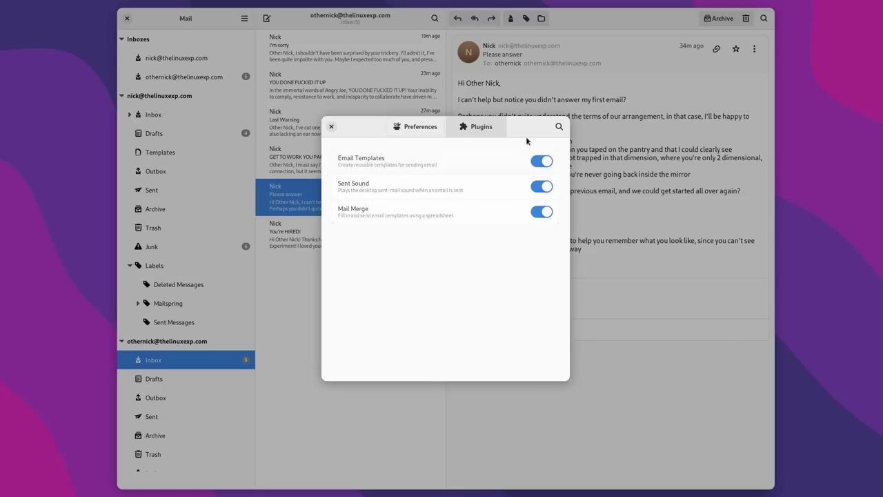
{"action": "left_click", "coordinate": [331, 126]}
{"action": "left_click_drag", "start_coordinate": [773, 165], "coordinate": [776, 176]}
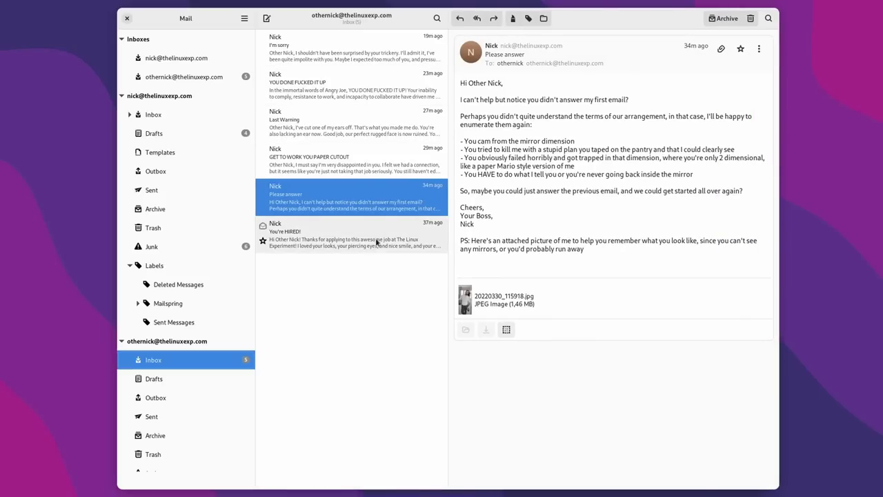
Step: Open Geary's Accounts window to review the accounts, then close it
{"action": "left_click", "coordinate": [244, 19]}
{"action": "left_click", "coordinate": [238, 48]}
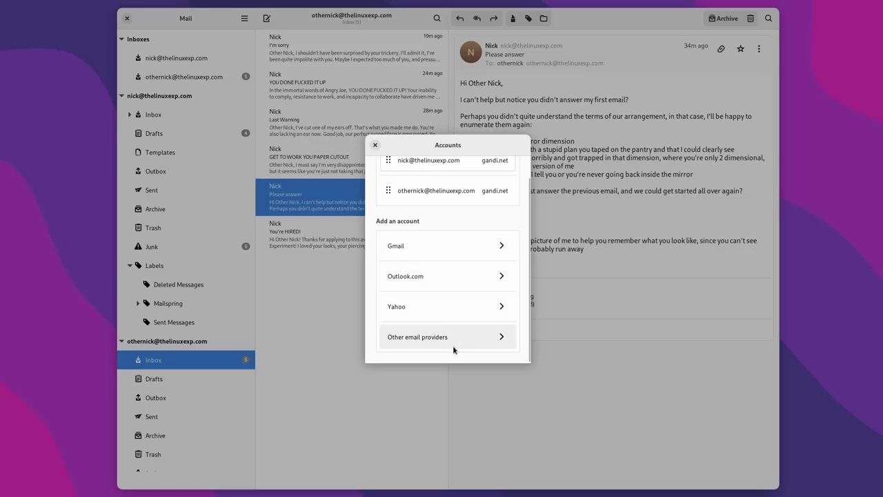
{"action": "left_click", "coordinate": [375, 145]}
Step: Search the mailbox for 'nick' and view the You're HIRED! and Please answer results
{"action": "left_click", "coordinate": [436, 19]}
{"action": "type", "text": "nick"}
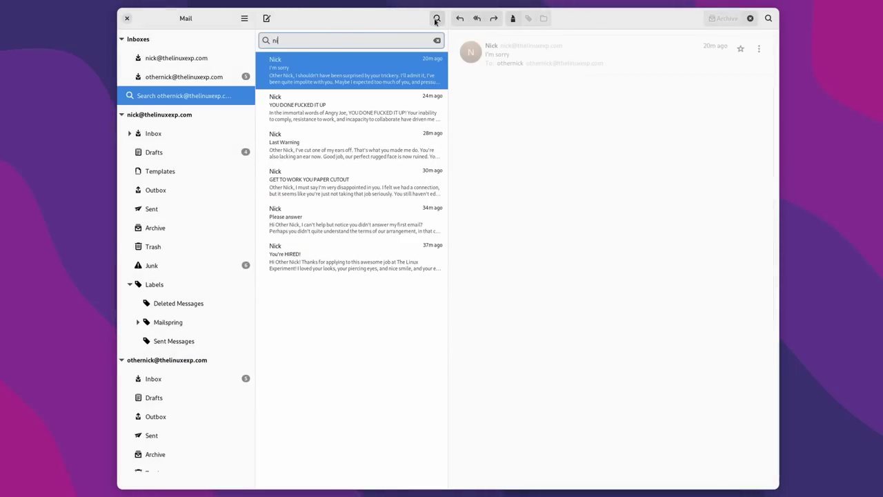
{"action": "left_click", "coordinate": [331, 256]}
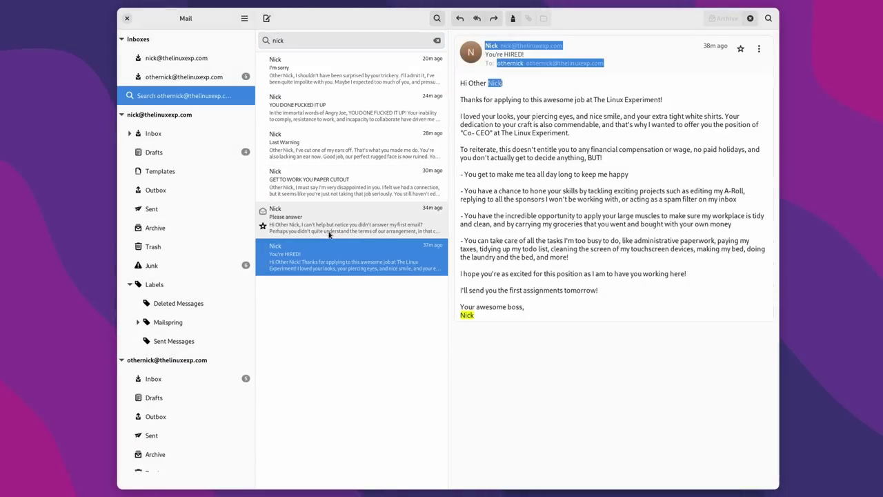
{"action": "left_click", "coordinate": [327, 221]}
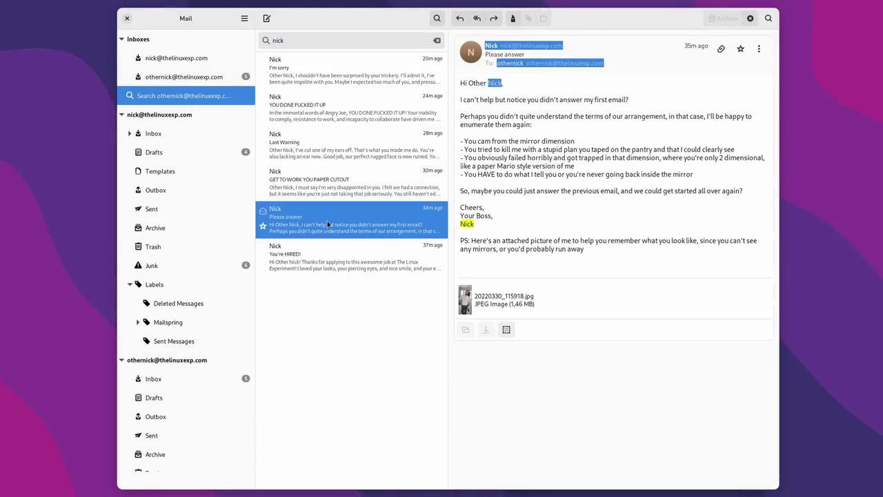
Step: Search the open message for 'mirror', then close the in-message find
{"action": "left_click", "coordinate": [769, 19]}
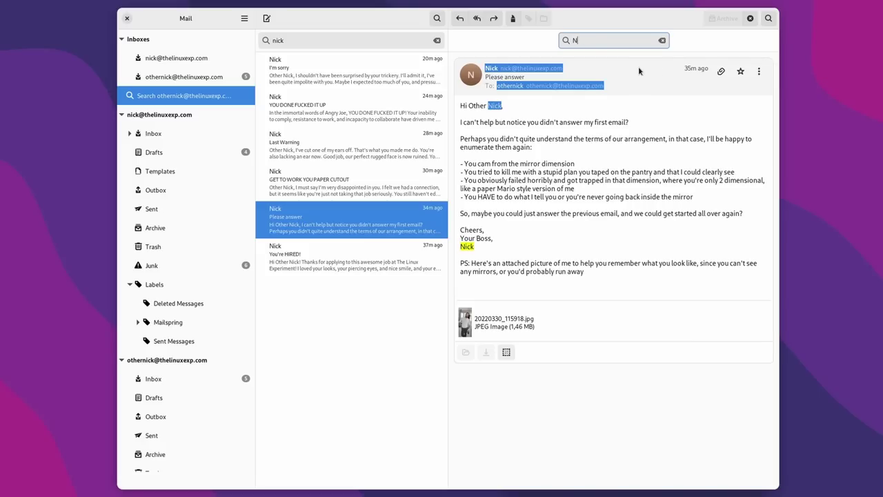
{"action": "type", "text": "mirror"}
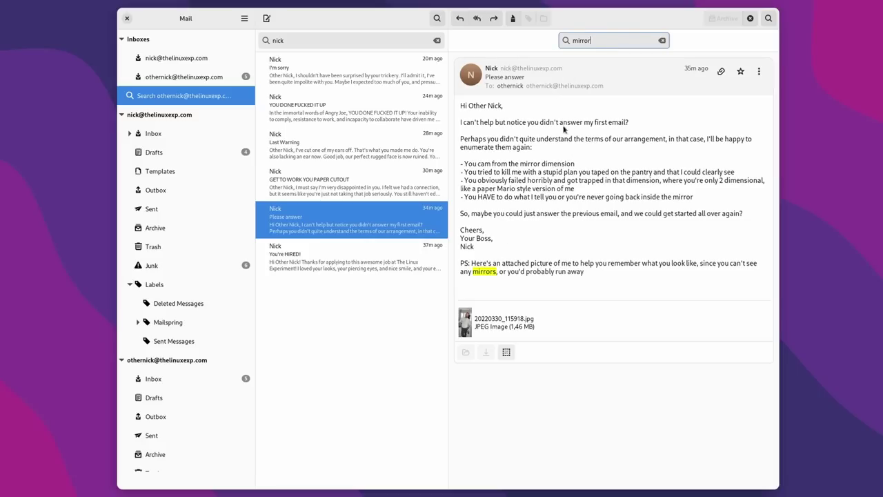
{"action": "left_click", "coordinate": [767, 18]}
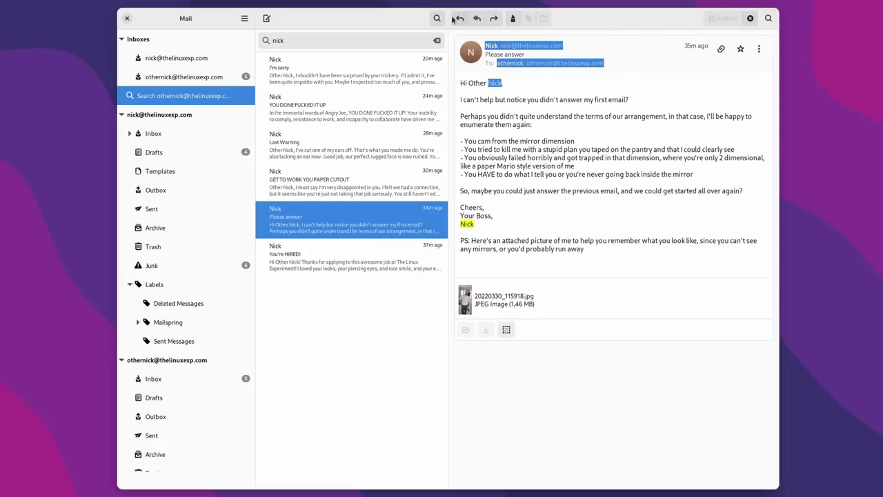
Step: Clear the mailbox search and collapse the first account's folder tree
{"action": "left_click", "coordinate": [436, 18]}
{"action": "left_click", "coordinate": [314, 201]}
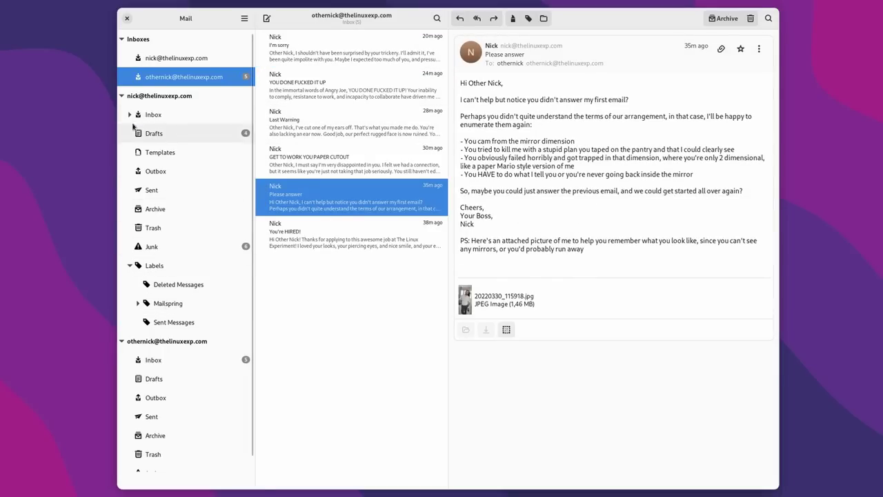
{"action": "left_click", "coordinate": [121, 95]}
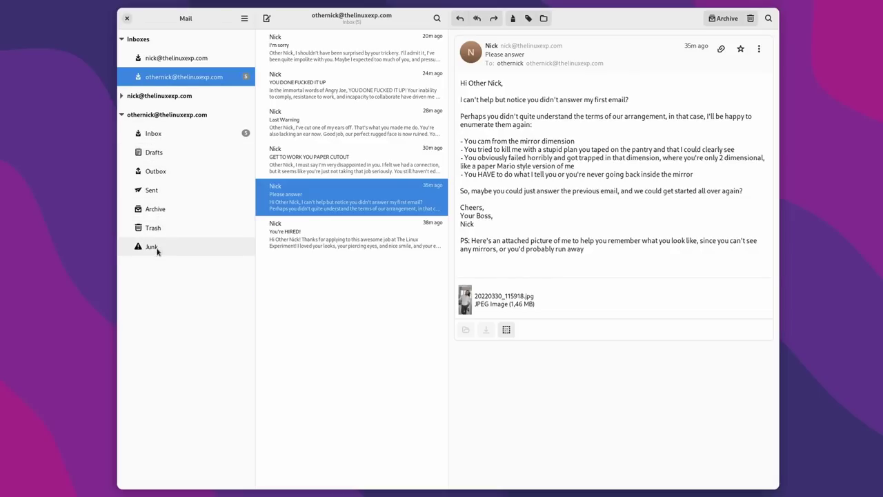
Step: Browse the second account's Inbox, Outbox and Drafts, then open 'Please answer' in the Inbox
{"action": "left_click", "coordinate": [153, 134]}
{"action": "left_click", "coordinate": [166, 170]}
{"action": "left_click", "coordinate": [167, 156]}
{"action": "left_click", "coordinate": [163, 133]}
{"action": "left_click", "coordinate": [286, 192]}
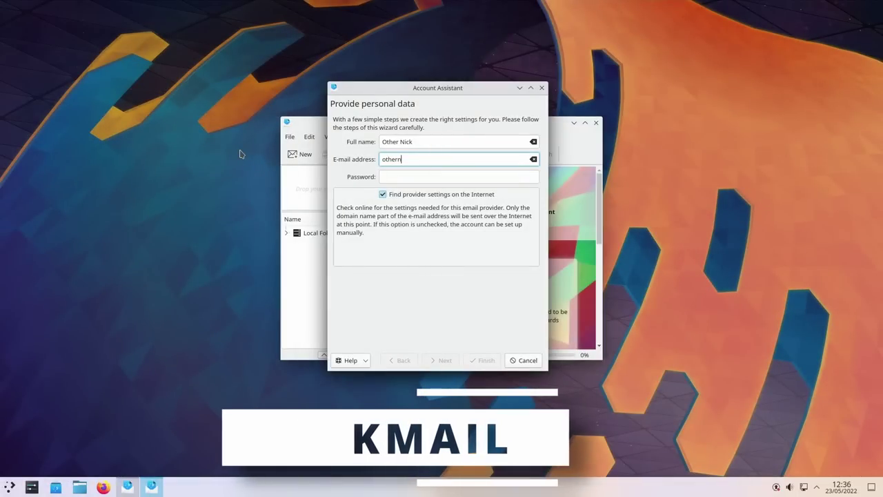
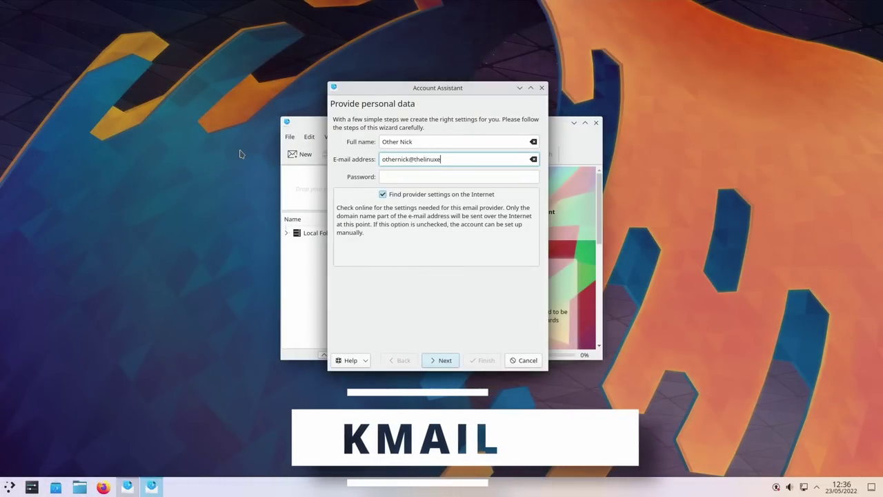
Step: Enter the account's e-mail address and password, and choose a Generic IMAP Email Server account
{"action": "key", "text": "Tab"}
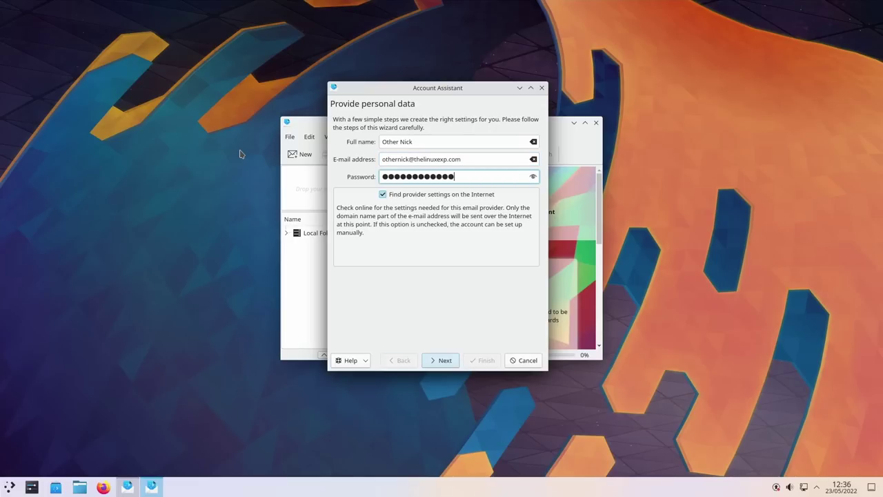
{"action": "left_click", "coordinate": [445, 365]}
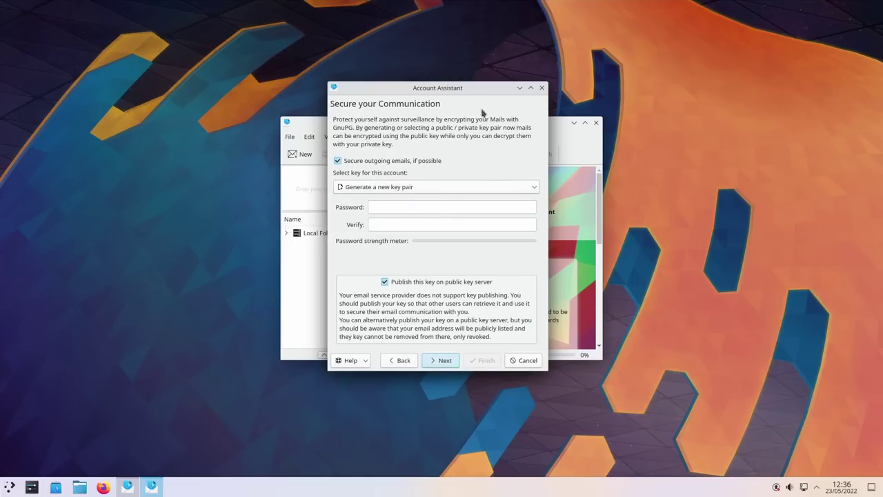
{"action": "left_click", "coordinate": [379, 210]}
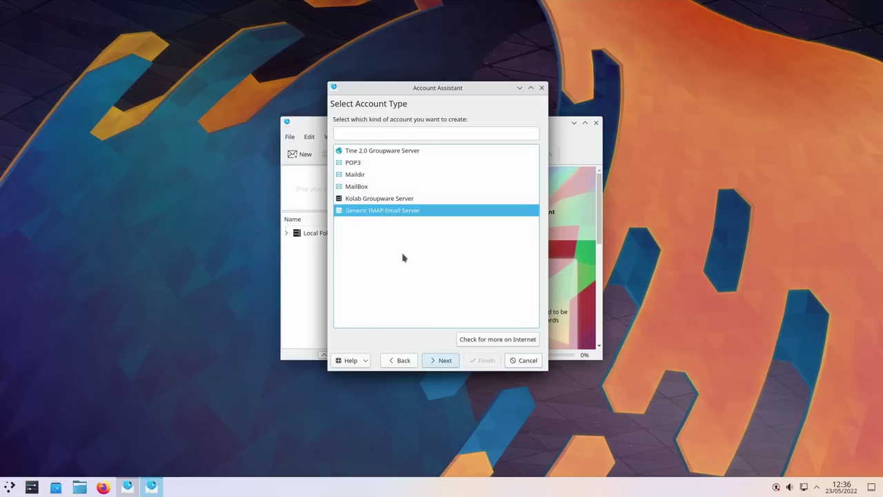
{"action": "left_click", "coordinate": [436, 360]}
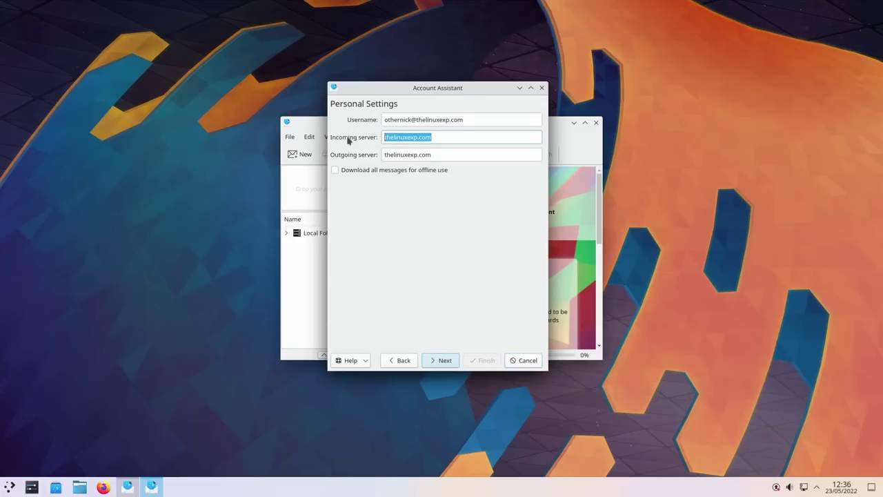
Step: Fill in the incoming and outgoing mail server names for the new account
{"action": "type", "text": "et"}
{"action": "key", "text": "Tab"}
{"action": "type", "text": "mail.ga"}
{"action": "type", "text": "ndi"}
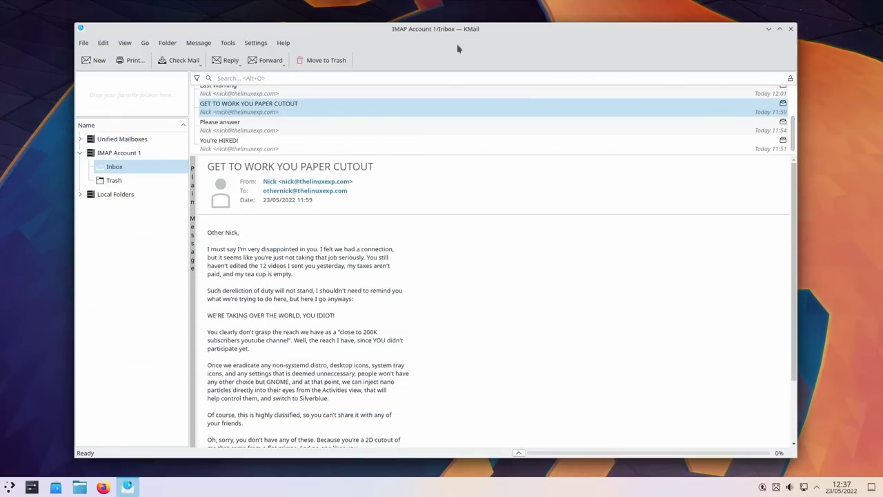
Step: Reposition the mail window slightly and look through the main menus
{"action": "left_click_drag", "start_coordinate": [473, 32], "coordinate": [476, 29]}
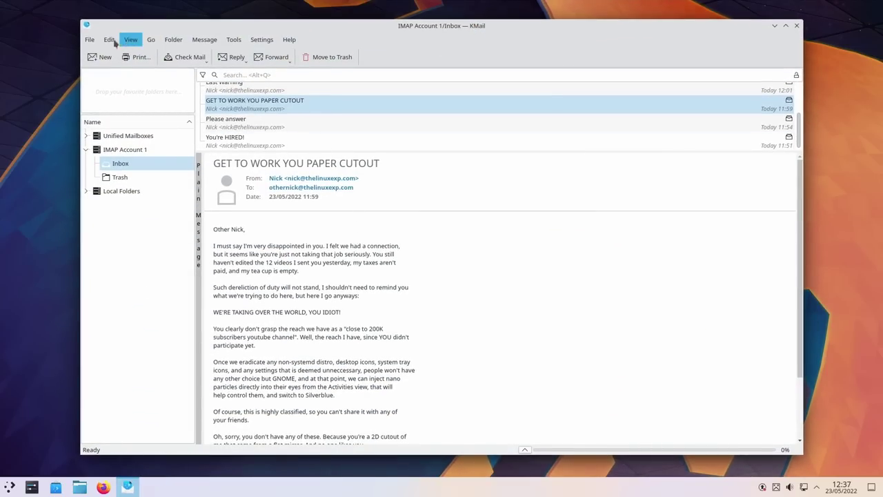
{"action": "left_click", "coordinate": [89, 42]}
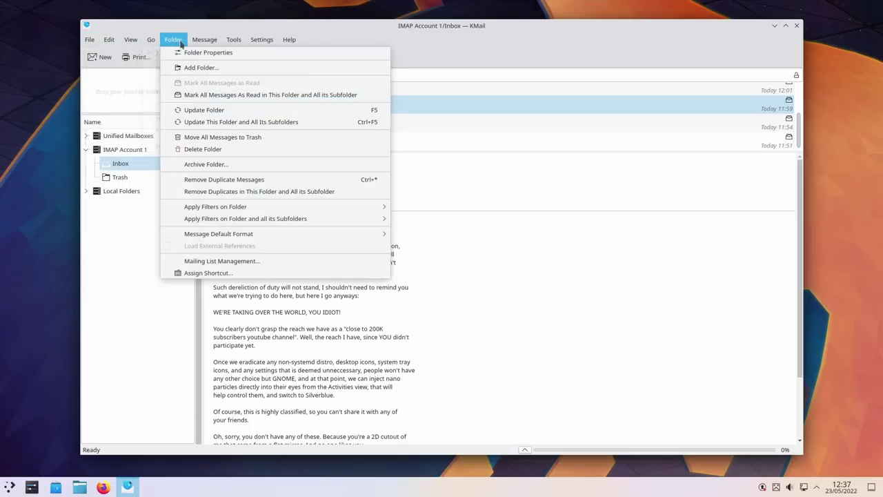
{"action": "left_click", "coordinate": [164, 57]}
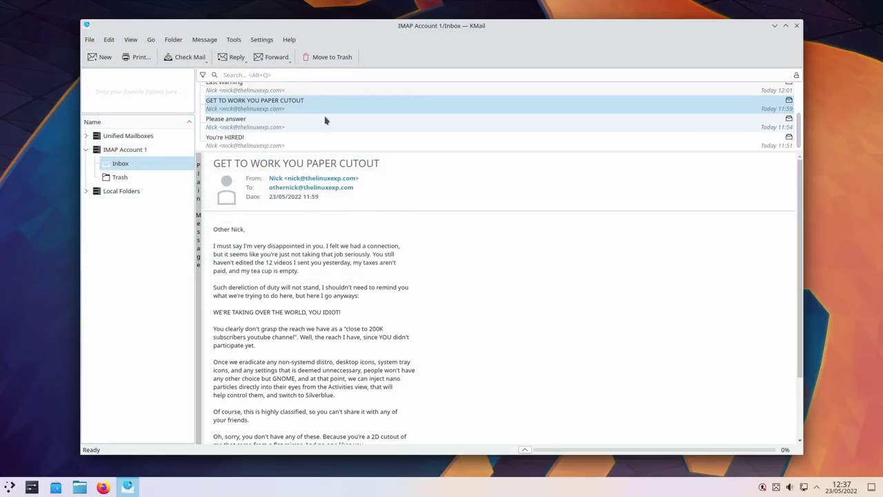
Step: In Configure KMail's layout settings, place the preview pane next to the message list
{"action": "left_click", "coordinate": [261, 39]}
{"action": "left_click", "coordinate": [352, 162]}
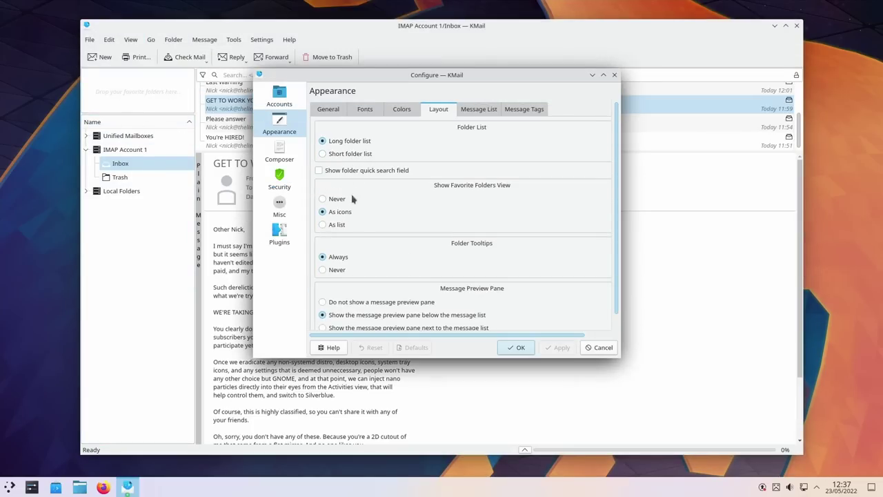
{"action": "scroll", "coordinate": [353, 214], "scroll_direction": "down", "scroll_amount": 1}
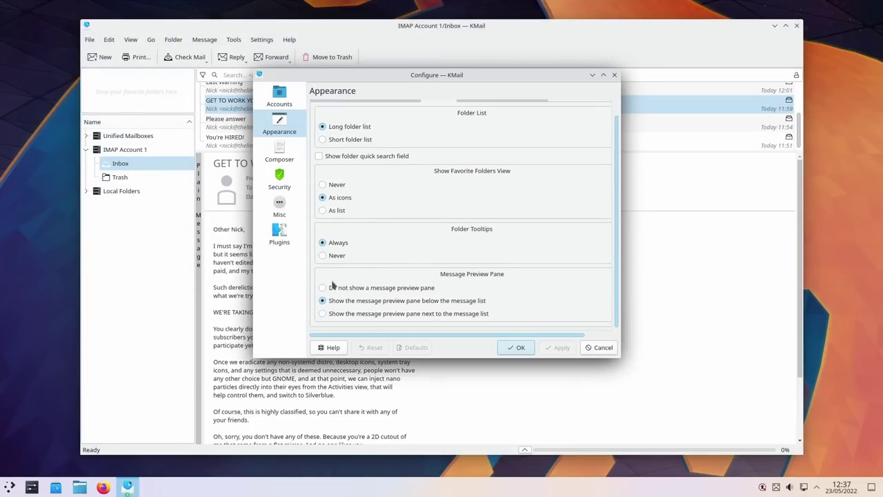
{"action": "left_click", "coordinate": [352, 313]}
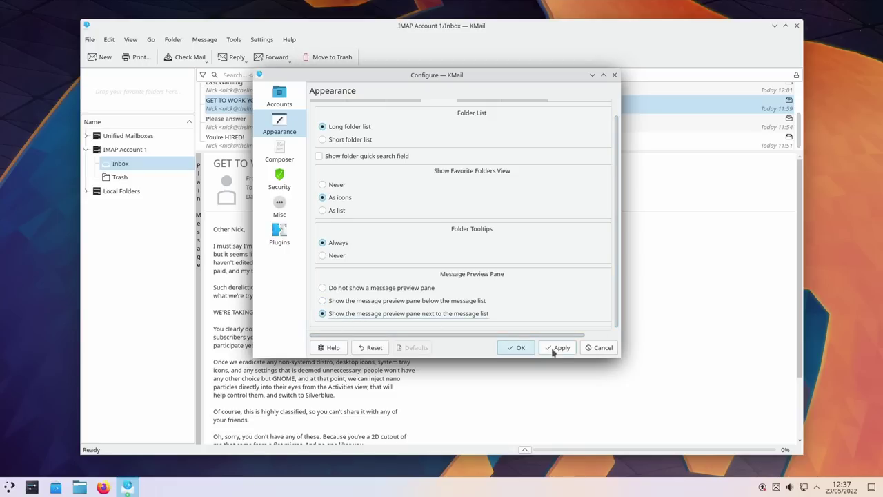
{"action": "left_click", "coordinate": [560, 347]}
{"action": "left_click", "coordinate": [516, 347]}
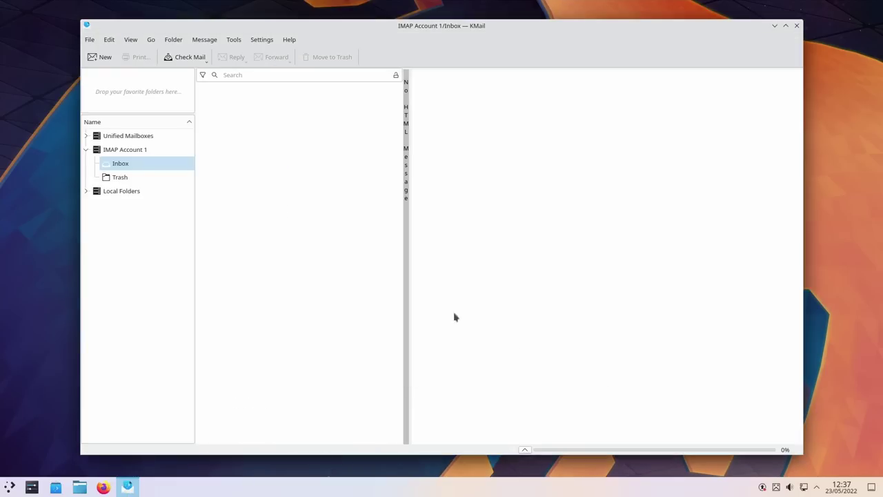
Step: Glance at the Trash folder, return to the Inbox and select the email's body text
{"action": "left_click", "coordinate": [135, 178]}
{"action": "left_click", "coordinate": [118, 164]}
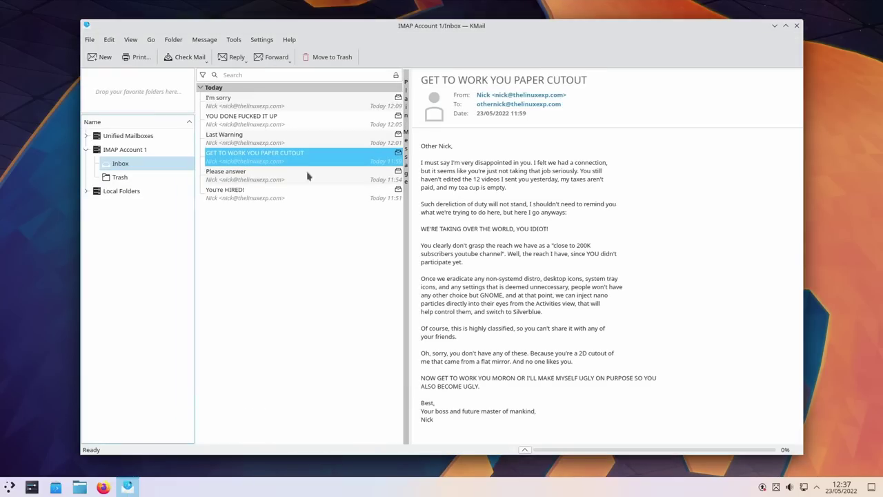
{"action": "left_click_drag", "start_coordinate": [504, 200], "coordinate": [546, 400]}
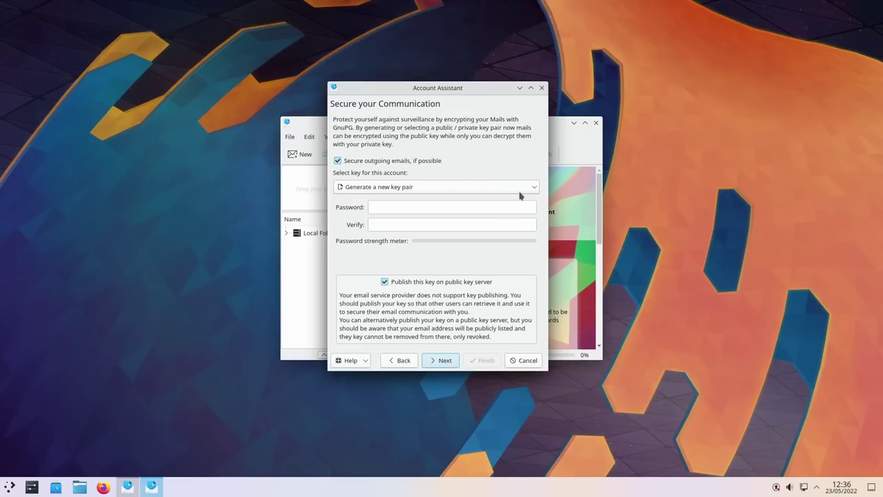
Step: Open the Select key dropdown and keep 'Generate a new key pair'
{"action": "left_click", "coordinate": [394, 188]}
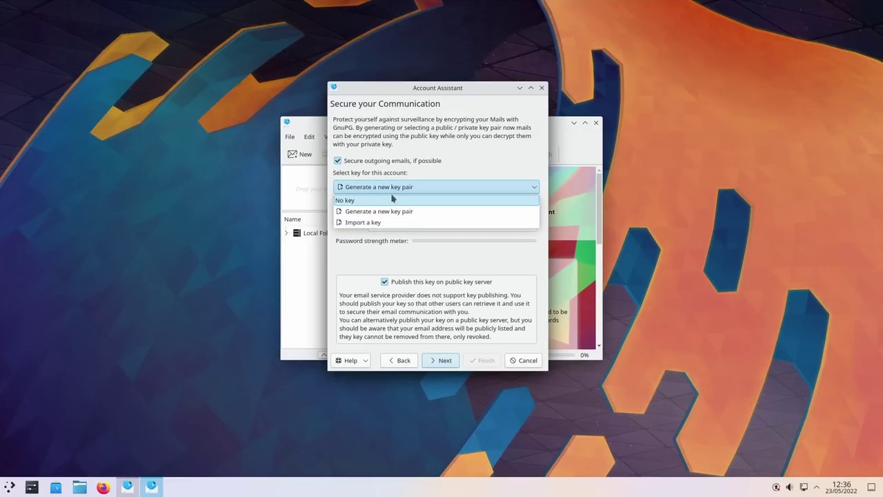
{"action": "left_click", "coordinate": [391, 211]}
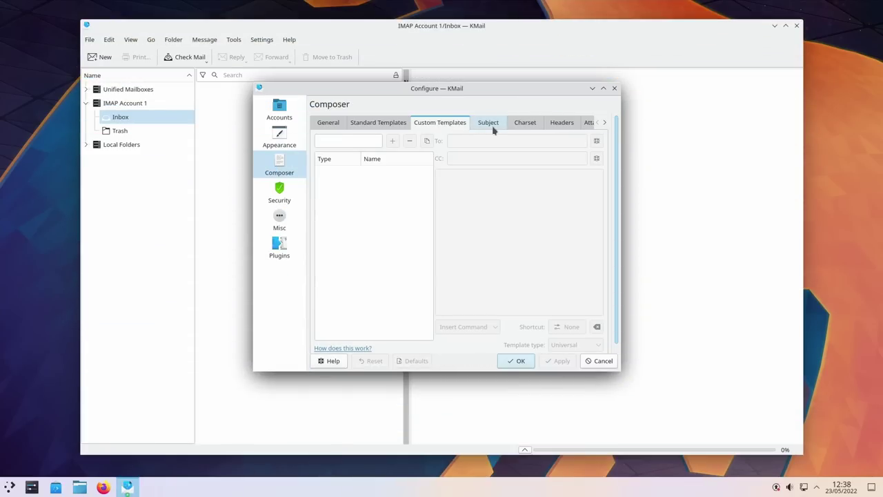
Step: Browse the Composer tabs: subject prefixes, charset, headers, attachments, autocorrection and image resizing
{"action": "left_click", "coordinate": [493, 128]}
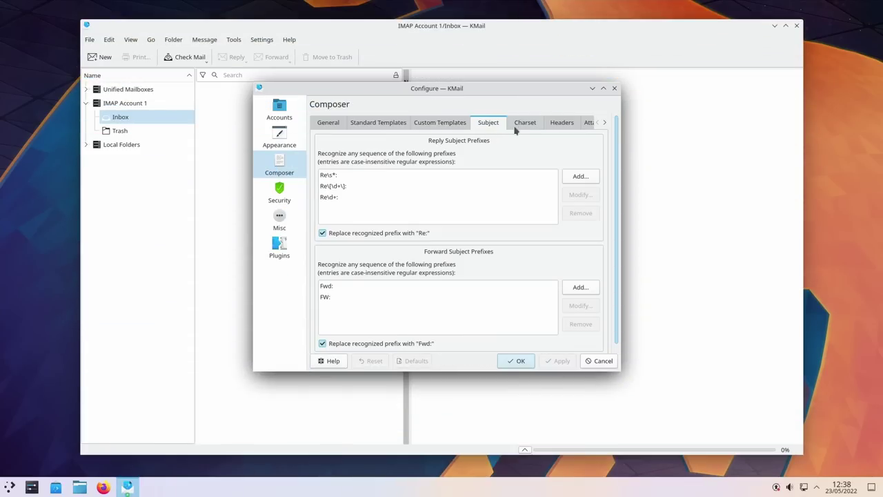
{"action": "left_click", "coordinate": [532, 129]}
{"action": "left_click", "coordinate": [562, 125]}
{"action": "left_click", "coordinate": [590, 125]}
{"action": "left_click", "coordinate": [605, 122]}
{"action": "left_click", "coordinate": [605, 123]}
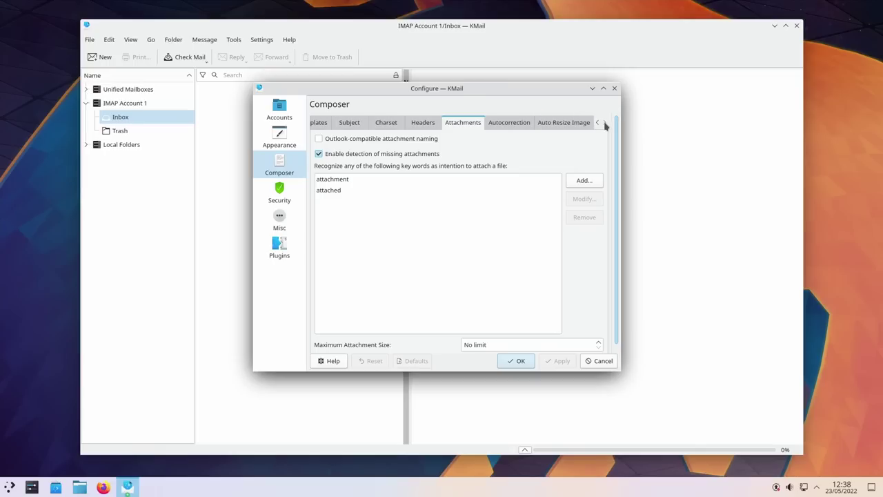
{"action": "left_click", "coordinate": [504, 122]}
{"action": "left_click", "coordinate": [557, 124]}
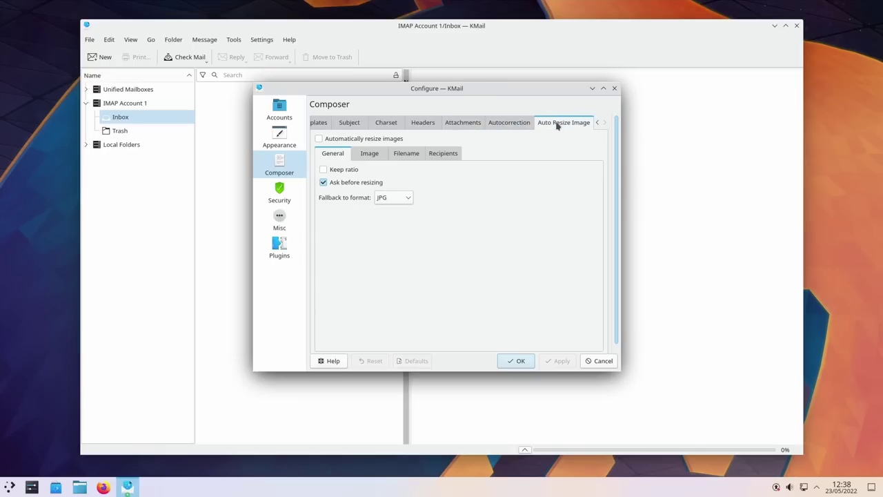
Step: Browse the Security tabs, Misc and Plugins pages, then show Mail in Kontact
{"action": "left_click", "coordinate": [278, 193]}
{"action": "left_click", "coordinate": [407, 123]}
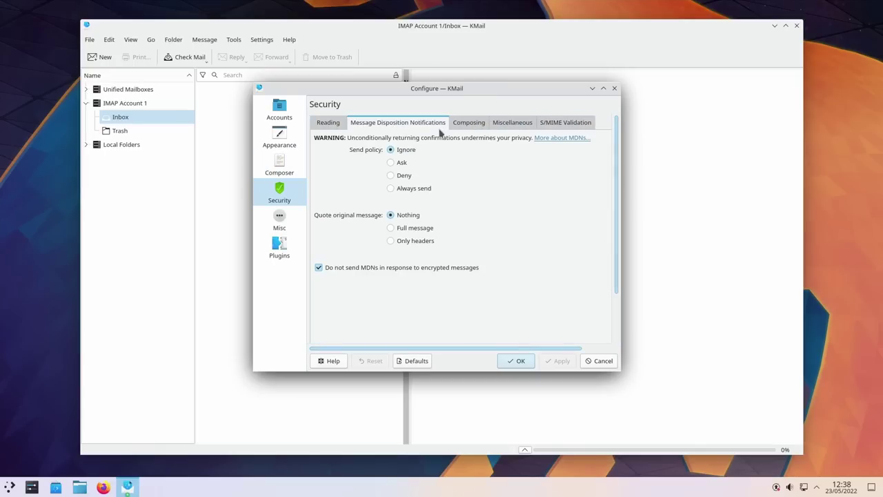
{"action": "left_click", "coordinate": [468, 124]}
{"action": "left_click", "coordinate": [509, 125]}
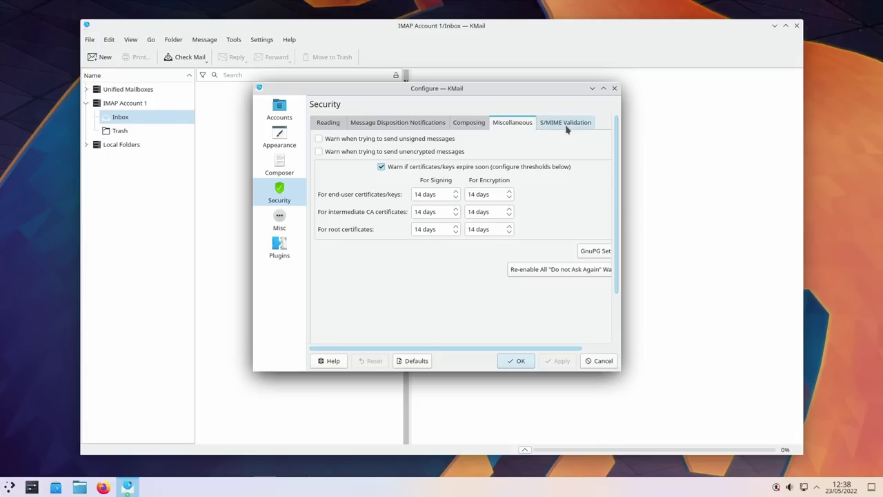
{"action": "left_click", "coordinate": [566, 125]}
{"action": "left_click", "coordinate": [279, 218]}
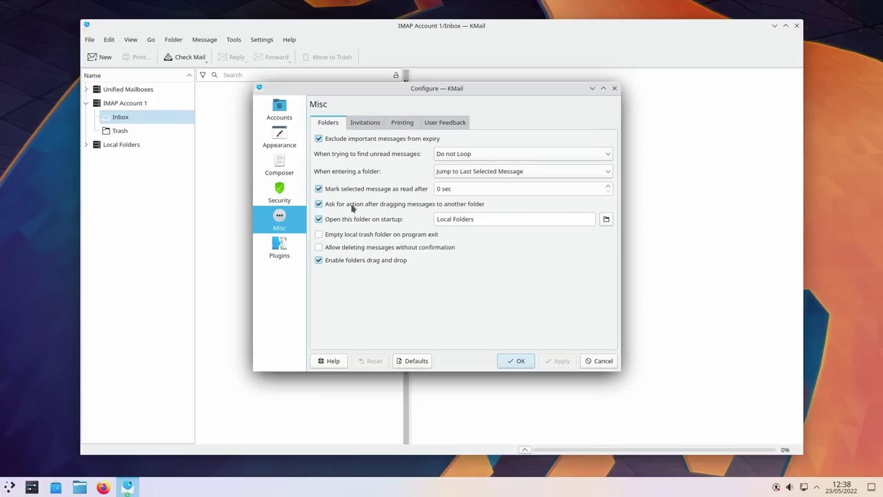
{"action": "left_click", "coordinate": [280, 247]}
{"action": "left_click", "coordinate": [119, 105]}
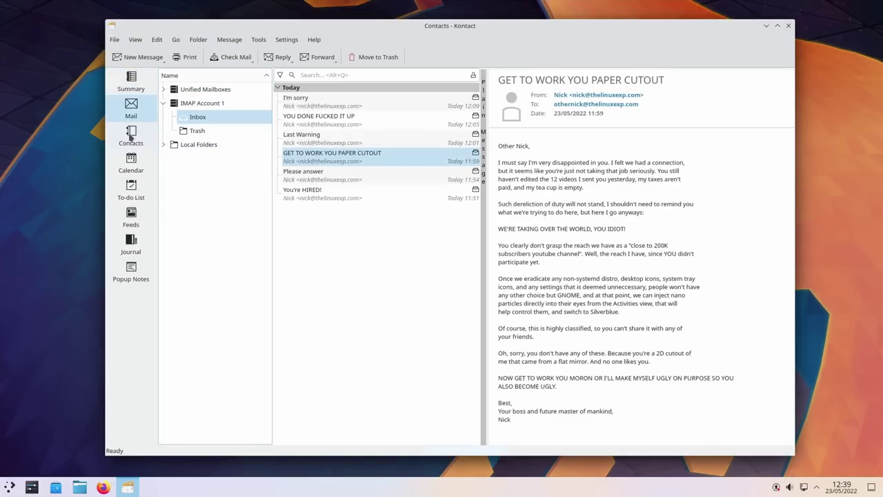
Step: In Contacts, widen the contact list and address book panes so Personal Contacts shows fully
{"action": "left_click", "coordinate": [130, 136]}
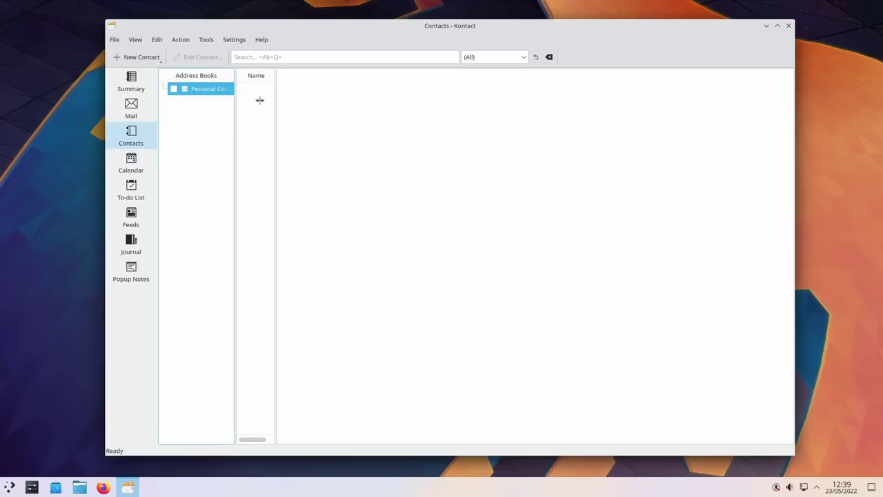
{"action": "left_click_drag", "start_coordinate": [276, 100], "coordinate": [462, 105]}
{"action": "left_click_drag", "start_coordinate": [234, 118], "coordinate": [274, 120]}
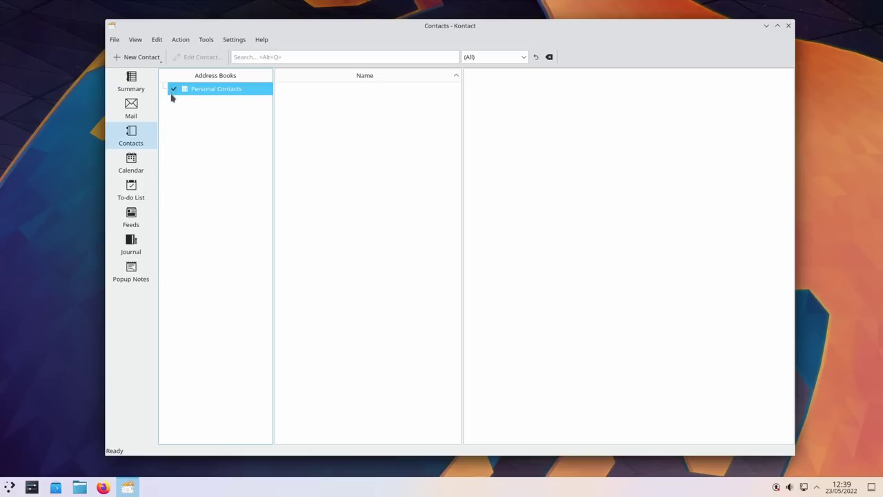
Step: Visit Calendar, To-do List, Feeds, Journal and Popup Notes, then return to the Mail inbox
{"action": "left_click", "coordinate": [145, 162]}
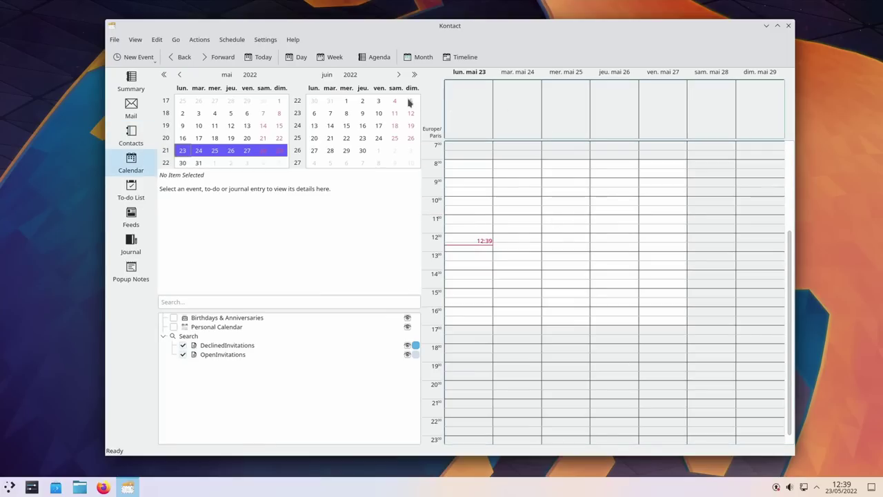
{"action": "left_click", "coordinate": [130, 192]}
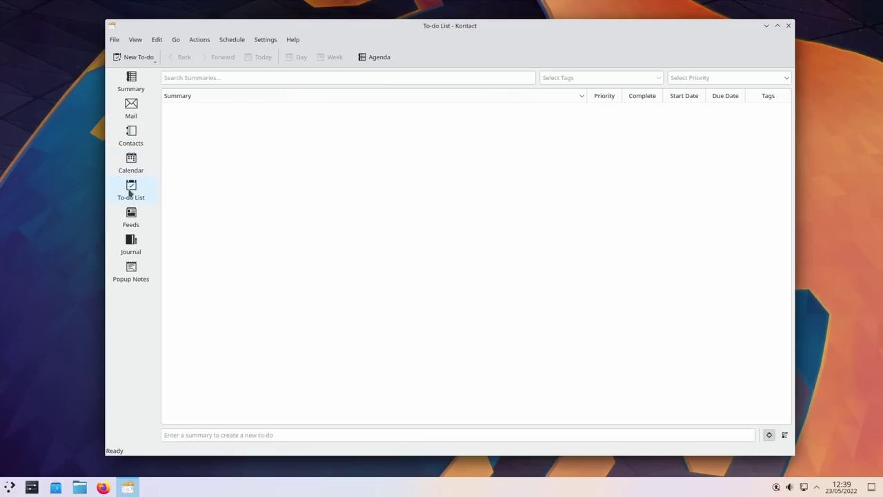
{"action": "left_click", "coordinate": [130, 221]}
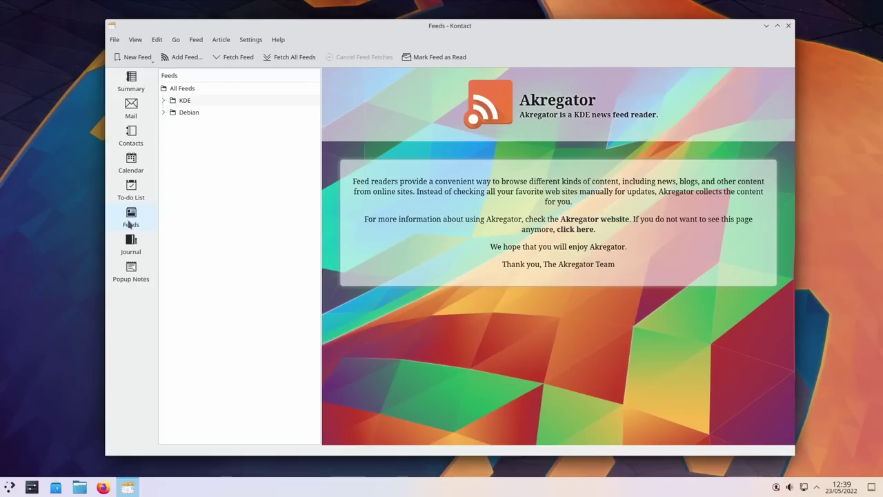
{"action": "left_click", "coordinate": [134, 245]}
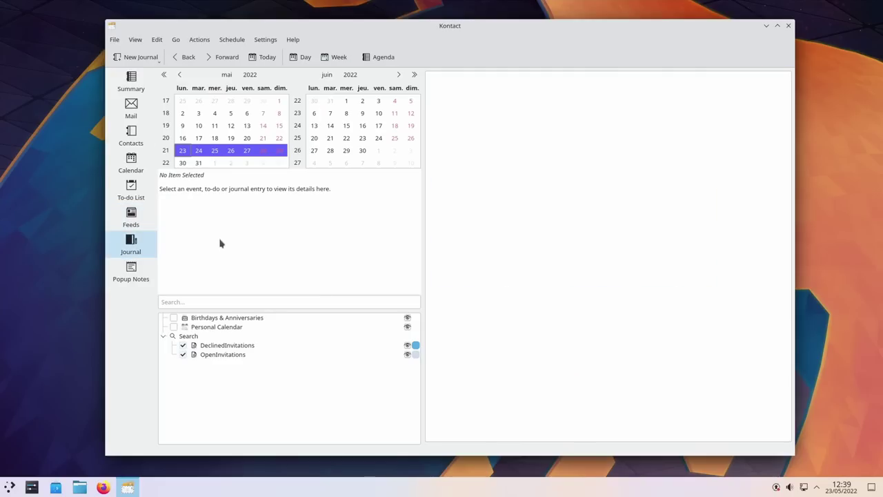
{"action": "left_click", "coordinate": [134, 276]}
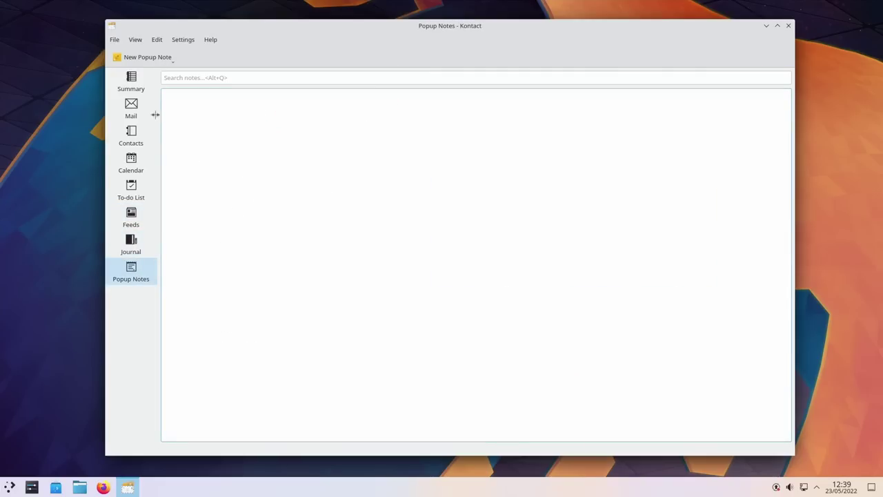
{"action": "left_click", "coordinate": [131, 109]}
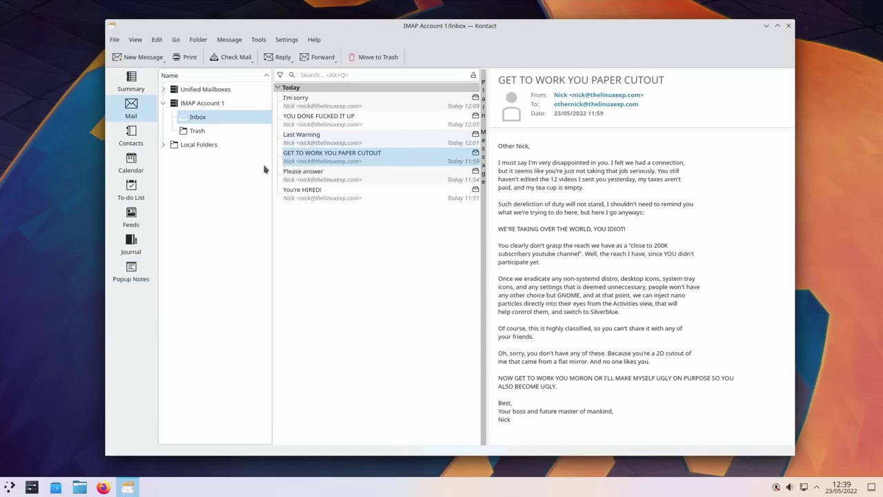
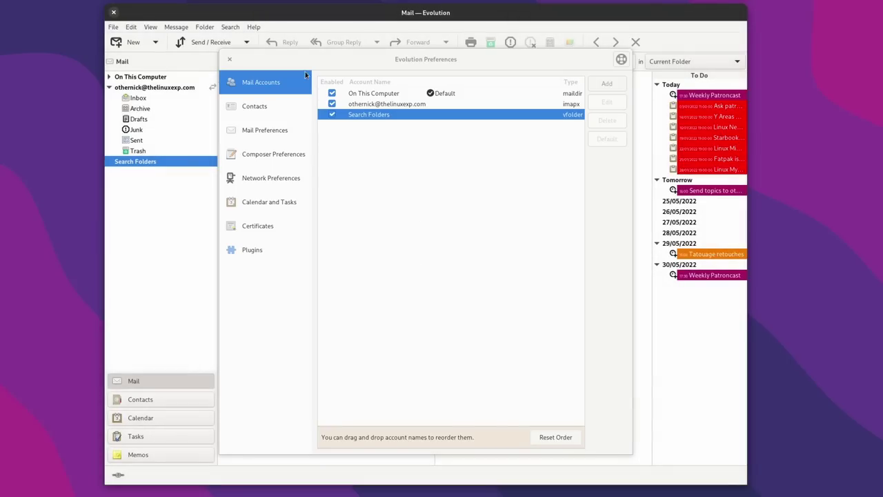
Step: Close Evolution's Preferences, look through the menu bar, and switch from the inbox to Contacts and Calendar
{"action": "left_click", "coordinate": [229, 58]}
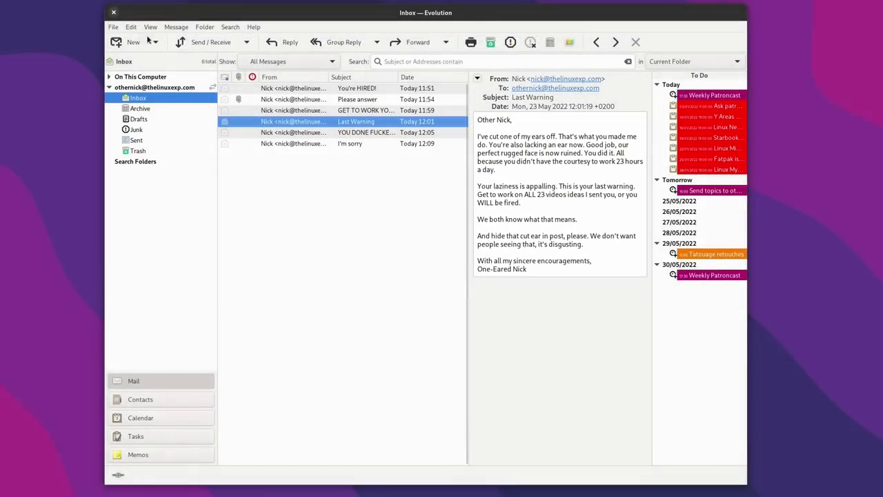
{"action": "left_click", "coordinate": [114, 27]}
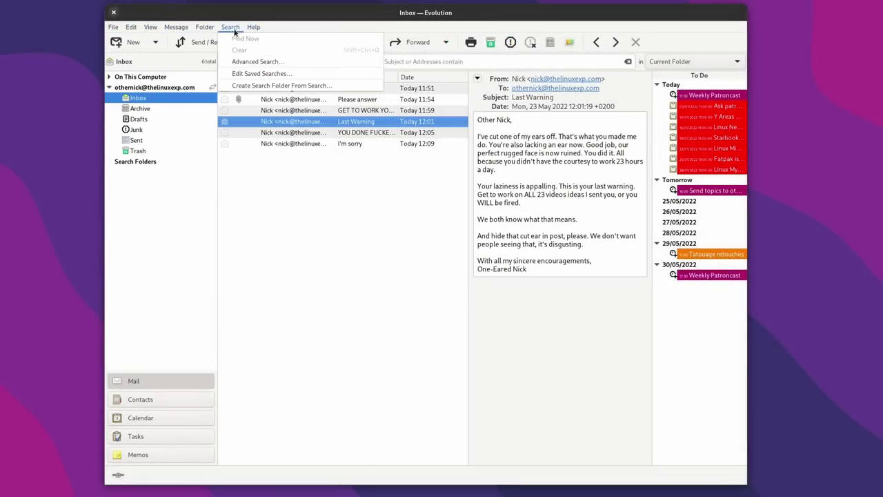
{"action": "left_click", "coordinate": [140, 406]}
{"action": "left_click", "coordinate": [156, 402]}
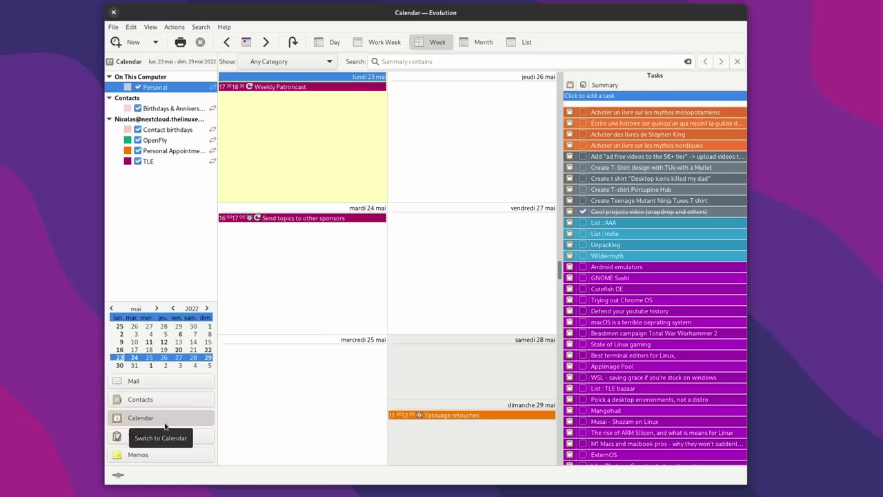
Step: Visit the Tasks and Memos views, then return to the Mail inbox
{"action": "left_click", "coordinate": [164, 437]}
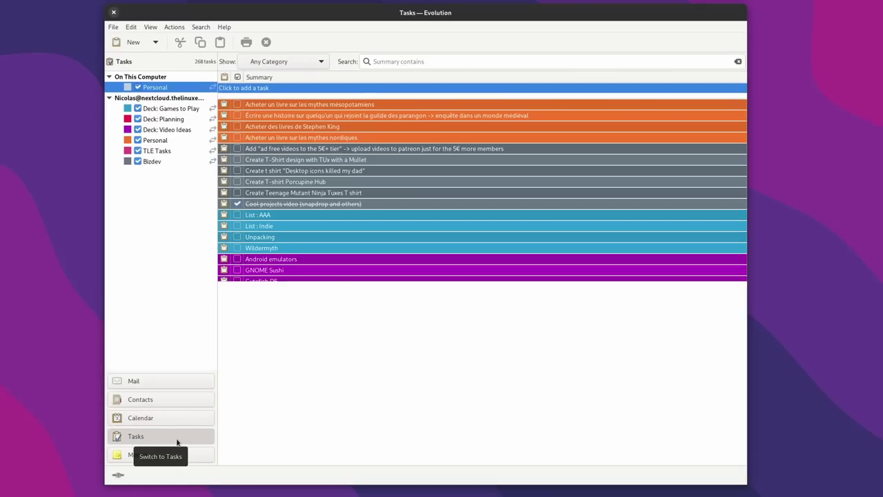
{"action": "left_click", "coordinate": [161, 453]}
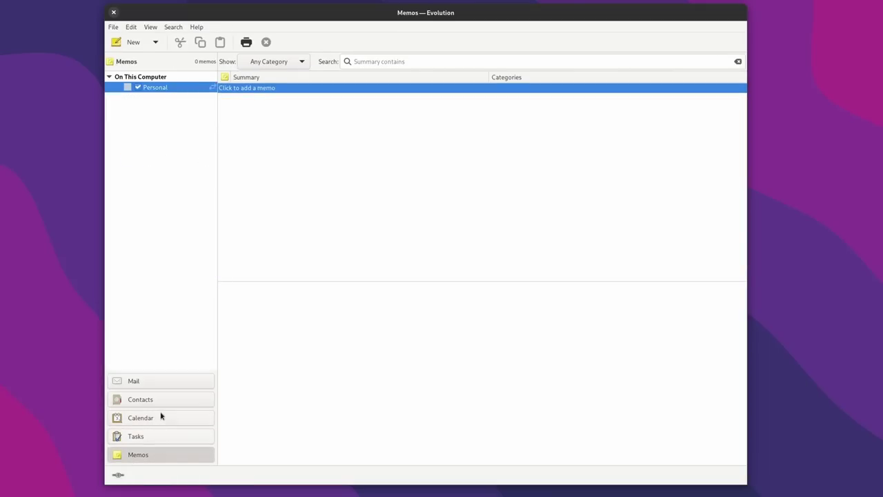
{"action": "left_click", "coordinate": [161, 381]}
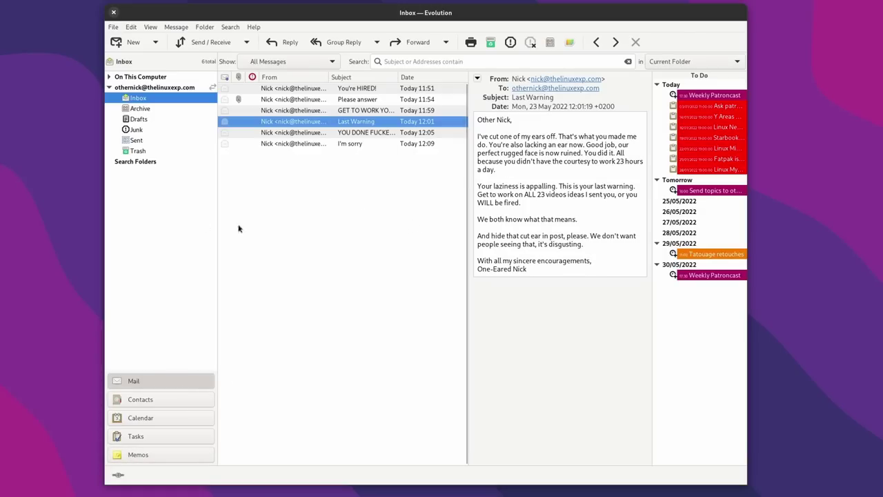
Step: Set the view switcher to Icons Only, then Text Only, then back to Toolbar Style
{"action": "left_click", "coordinate": [148, 27]}
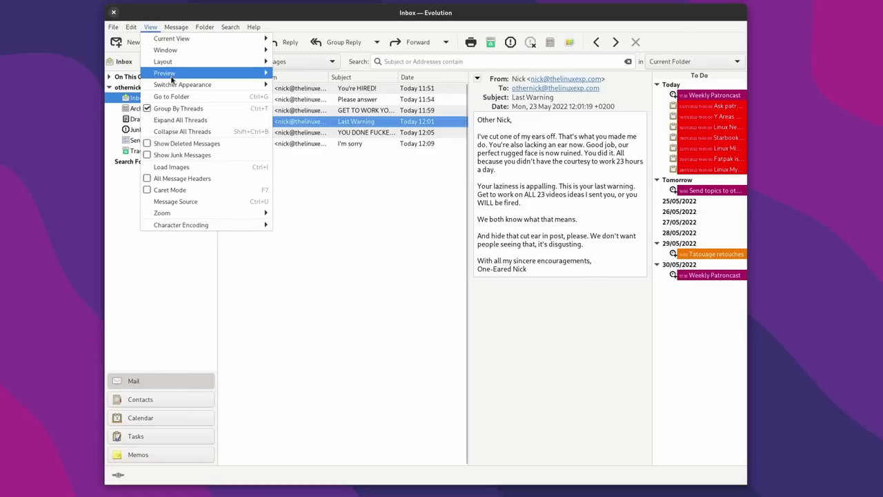
{"action": "mouse_move", "coordinate": [248, 84]}
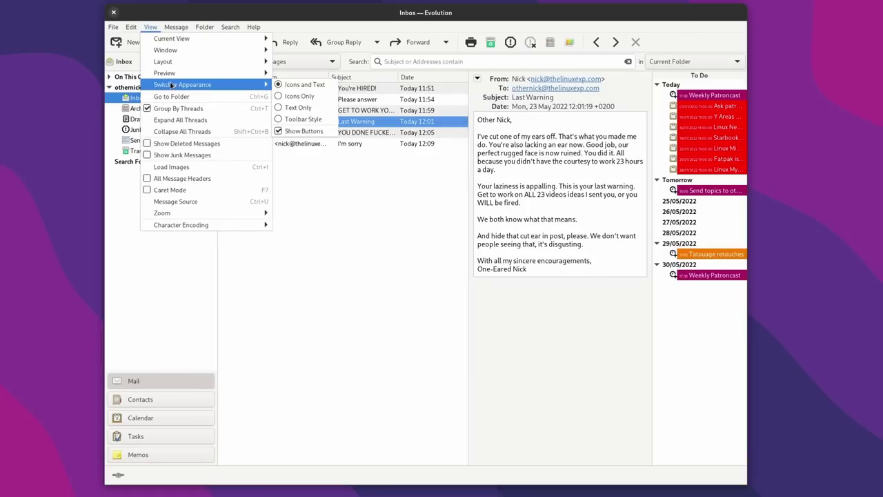
{"action": "left_click", "coordinate": [298, 96]}
{"action": "left_click", "coordinate": [150, 27]}
{"action": "mouse_move", "coordinate": [166, 86]}
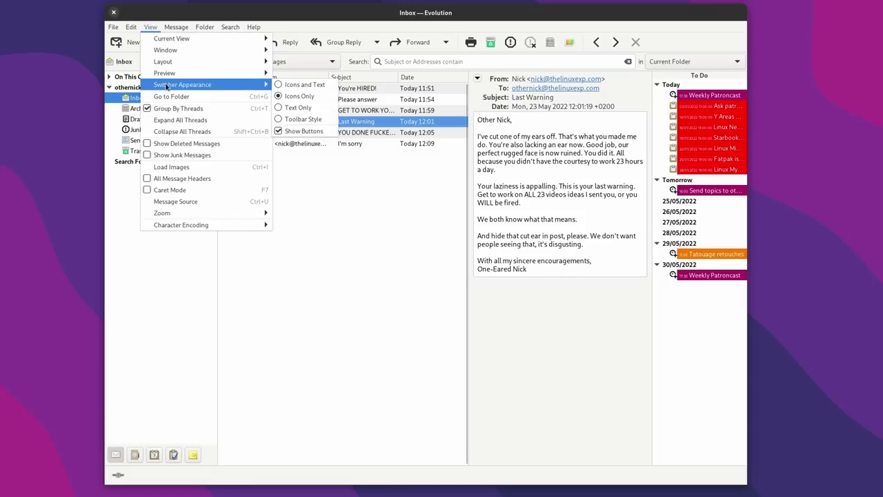
{"action": "left_click", "coordinate": [297, 108]}
{"action": "left_click", "coordinate": [146, 27]}
{"action": "mouse_move", "coordinate": [207, 84]}
{"action": "left_click", "coordinate": [296, 119]}
{"action": "left_click", "coordinate": [150, 27]}
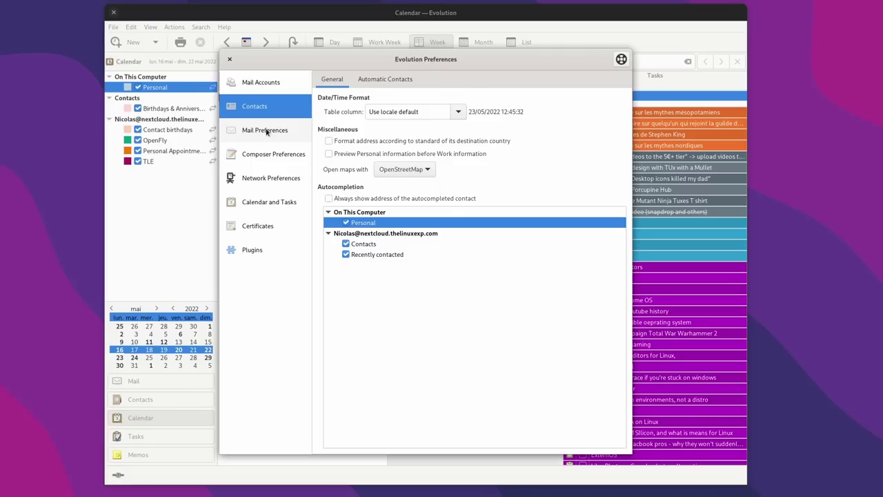
Step: Browse the Mail Preferences tabs: HTML Messages, Labels, Headers and Junk
{"action": "left_click", "coordinate": [266, 131]}
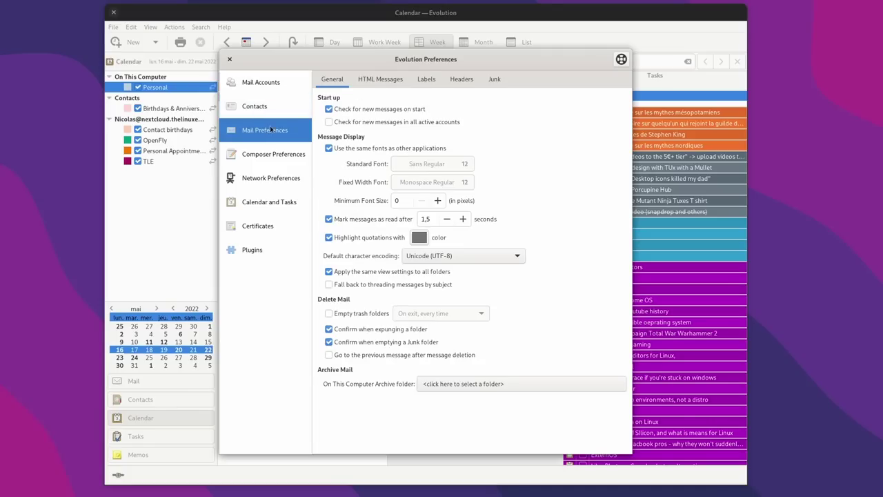
{"action": "left_click", "coordinate": [379, 80]}
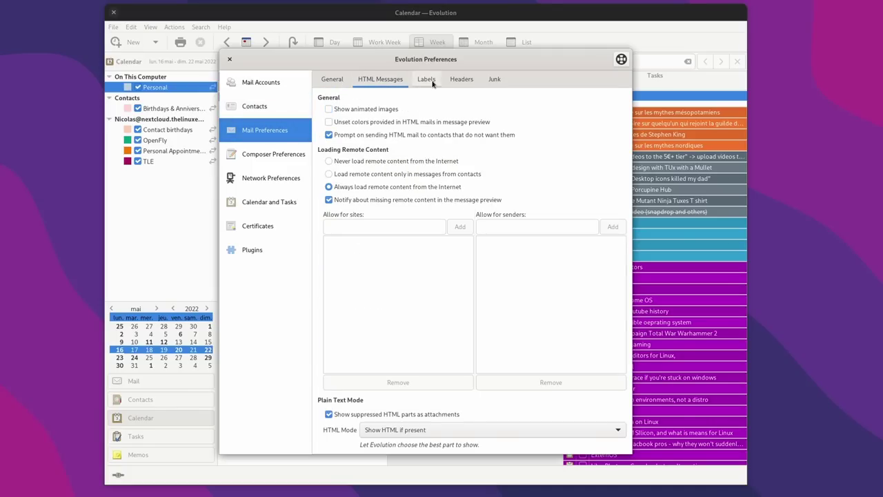
{"action": "left_click", "coordinate": [433, 81]}
{"action": "left_click", "coordinate": [461, 80]}
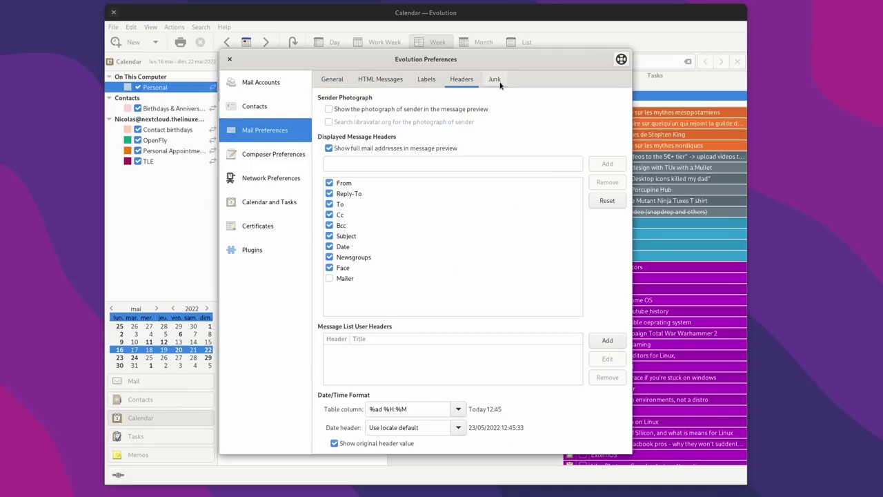
{"action": "left_click", "coordinate": [495, 81]}
Step: Browse Composer Preferences tabs (signatures, spell checking, confirmations, account overrides), then the Network page
{"action": "left_click", "coordinate": [281, 162]}
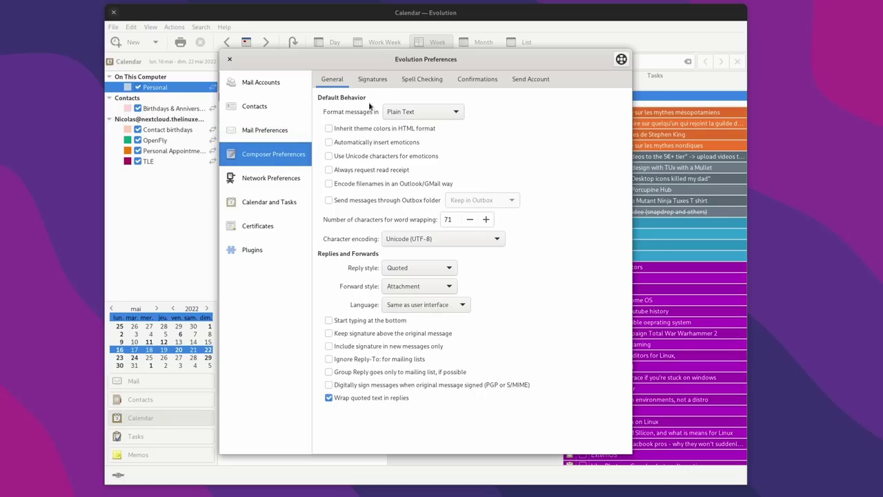
{"action": "left_click", "coordinate": [378, 81]}
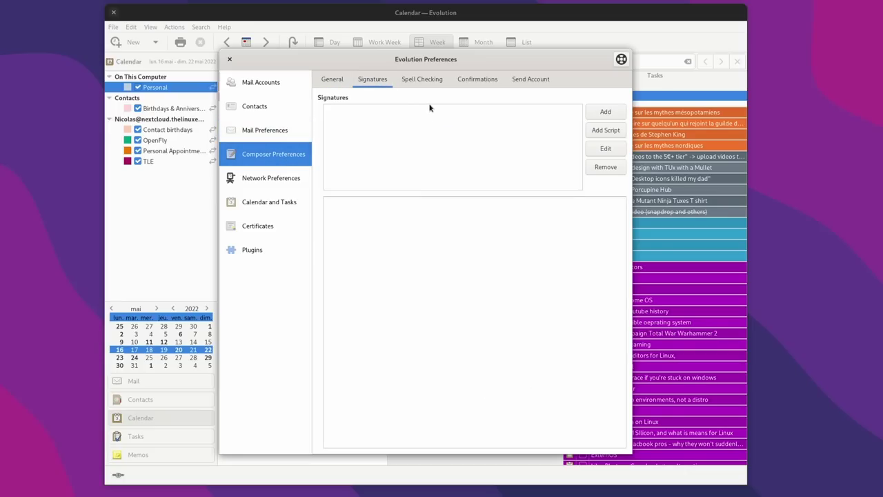
{"action": "left_click", "coordinate": [422, 80]}
{"action": "left_click", "coordinate": [479, 85]}
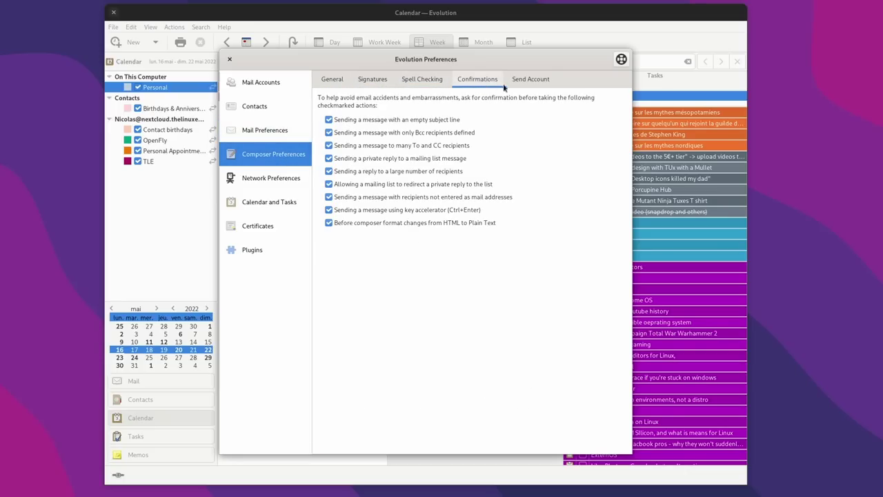
{"action": "left_click", "coordinate": [526, 84]}
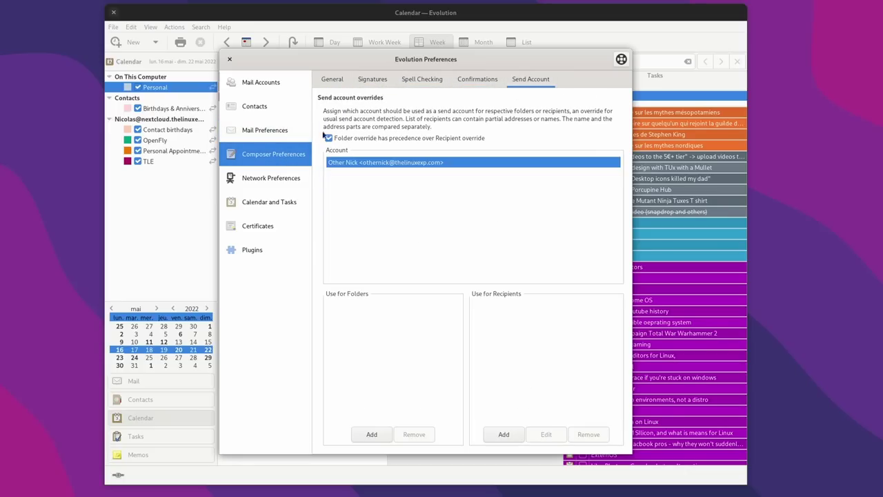
{"action": "left_click", "coordinate": [257, 180]}
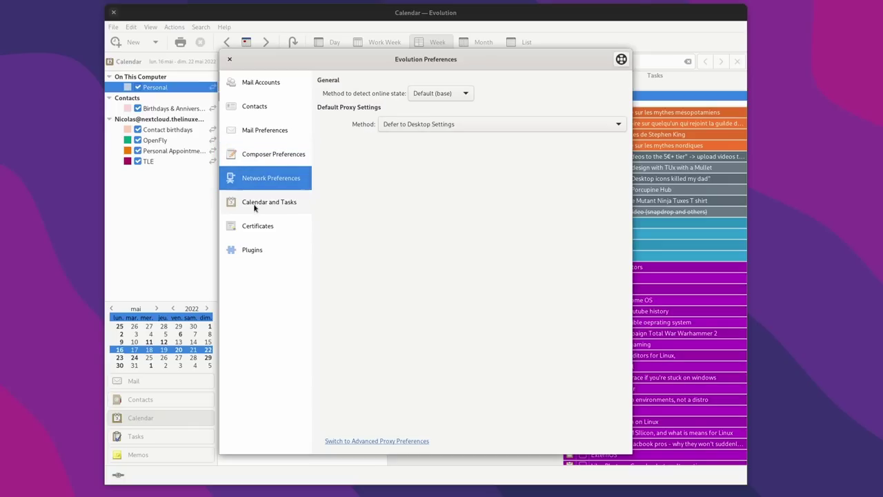
{"action": "left_click", "coordinate": [254, 204]}
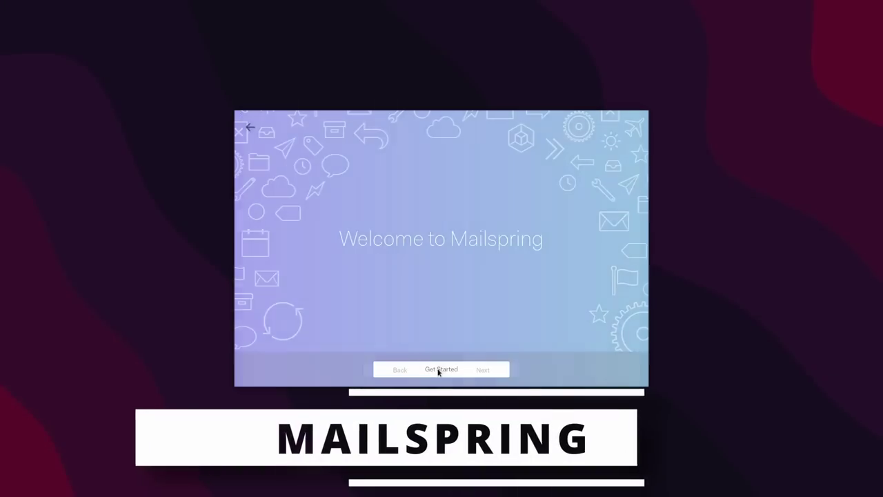
{"action": "left_click", "coordinate": [438, 370]}
Step: Click through the three welcome tour pages and skip creating a Mailspring ID
{"action": "left_click", "coordinate": [483, 371]}
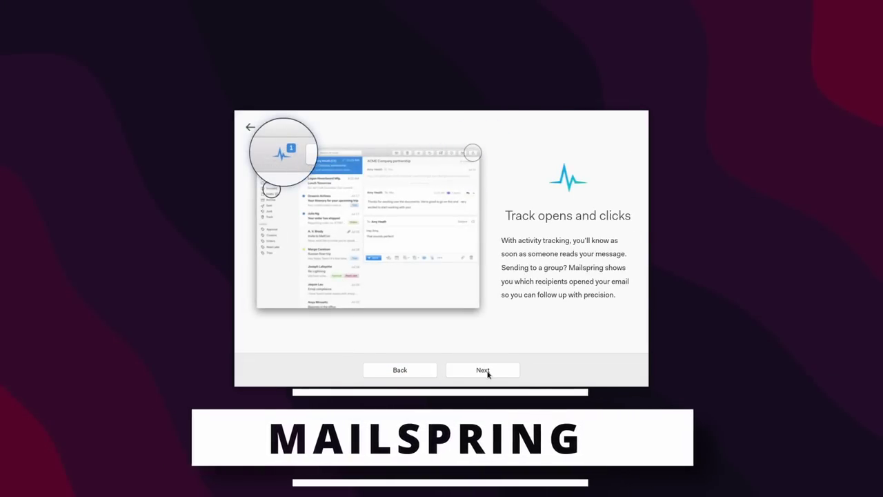
{"action": "left_click", "coordinate": [486, 371]}
{"action": "left_click", "coordinate": [487, 372]}
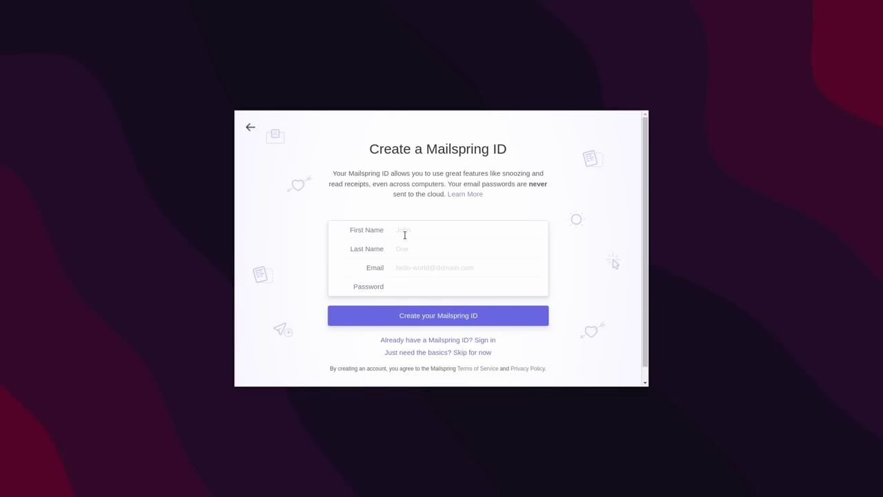
{"action": "scroll", "coordinate": [414, 234], "scroll_direction": "down", "scroll_amount": 1}
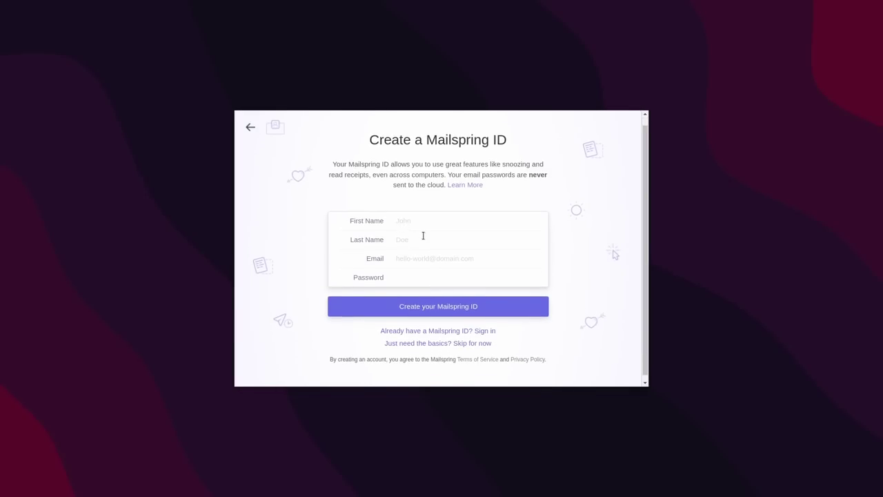
{"action": "left_click", "coordinate": [435, 345]}
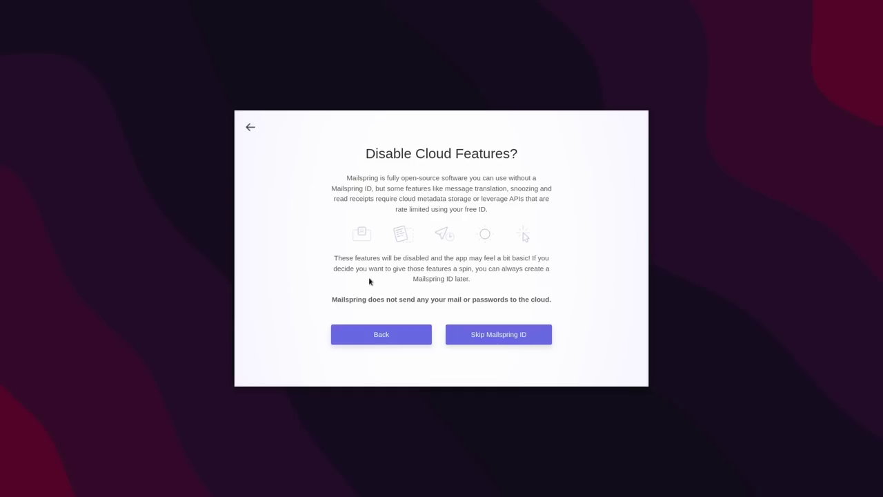
{"action": "left_click", "coordinate": [501, 337]}
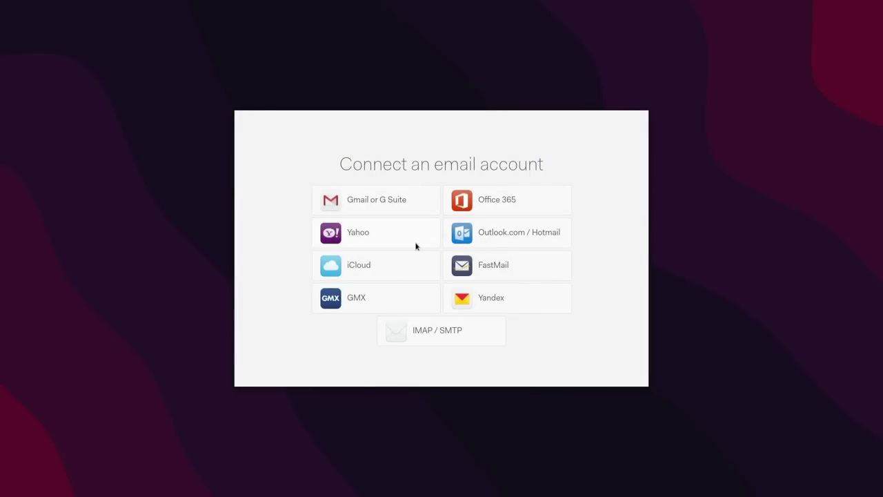
Step: Choose an IMAP / SMTP account and fill in the account's name and e-mail address
{"action": "left_click", "coordinate": [487, 331]}
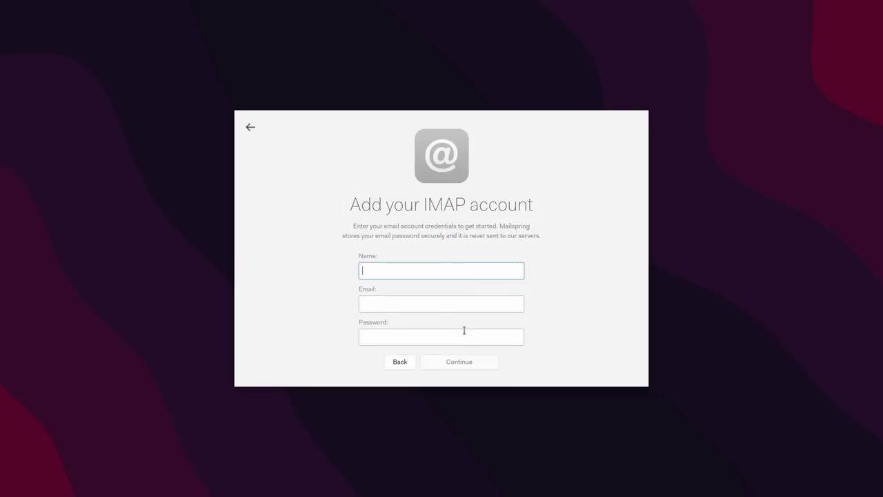
{"action": "type", "text": "Other Nick"}
{"action": "key", "text": "Tab"}
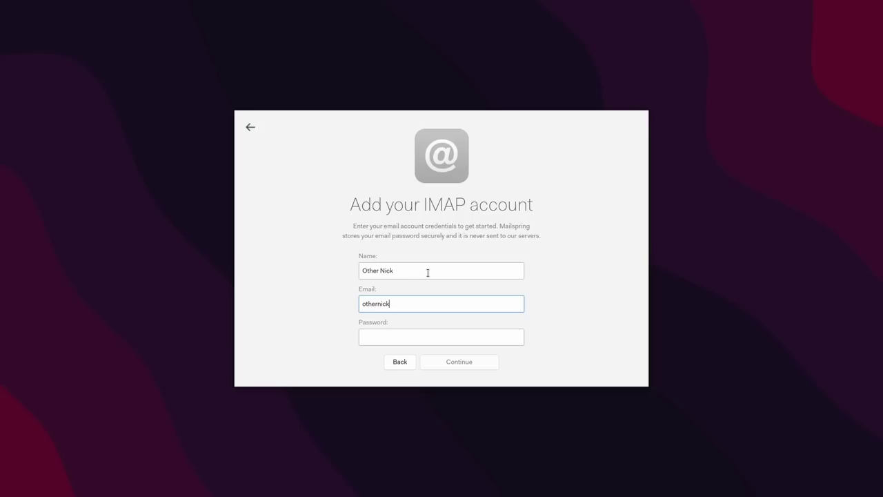
{"action": "key", "text": "Tab"}
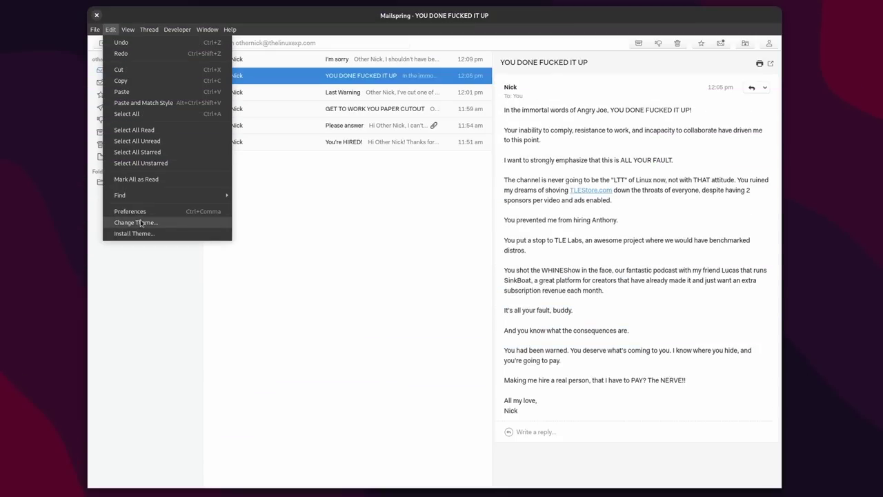
Step: Open the theme chooser, apply the dark theme and preview Darkside
{"action": "left_click", "coordinate": [135, 278]}
{"action": "left_click", "coordinate": [454, 221]}
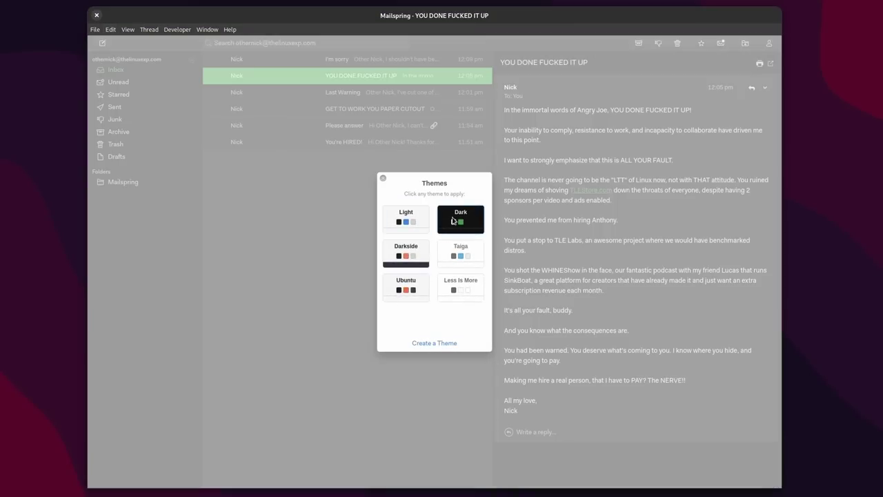
{"action": "left_click", "coordinate": [408, 255]}
Step: Try the Taiga theme, keep Ubuntu, close the picker and head to Preferences
{"action": "left_click", "coordinate": [456, 255]}
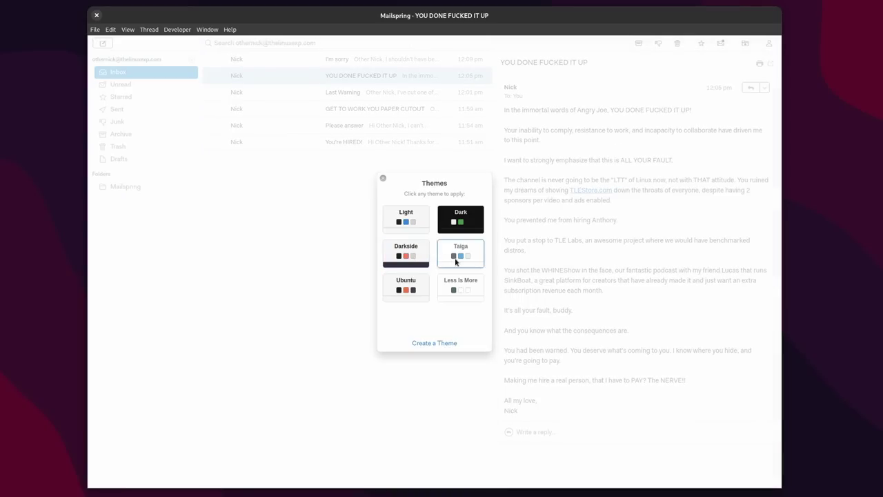
{"action": "left_click", "coordinate": [411, 290]}
{"action": "left_click", "coordinate": [382, 178]}
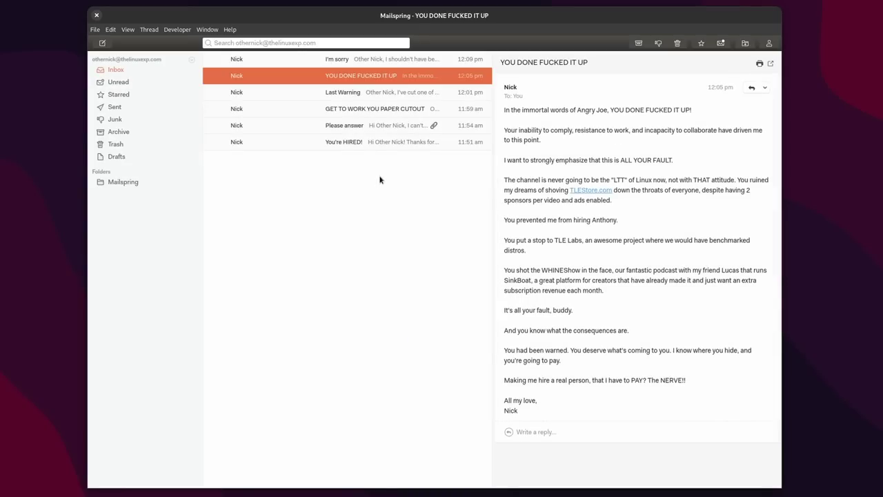
{"action": "left_click", "coordinate": [109, 29]}
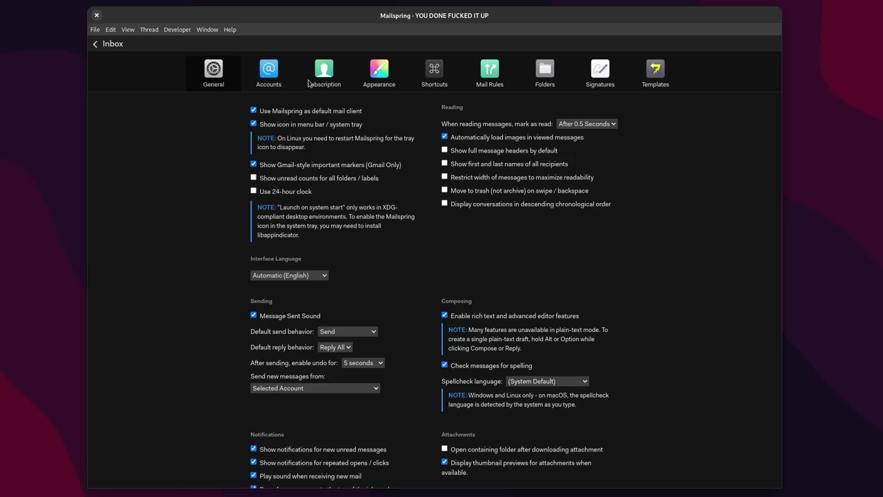
Step: Switch the Shortcuts preset through Apple Mail and Gmail, ending back on Outlook
{"action": "left_click", "coordinate": [424, 73]}
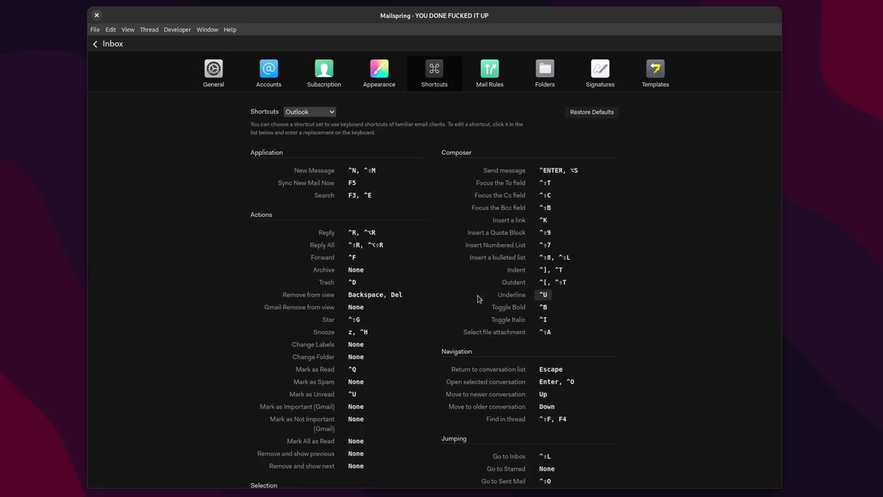
{"action": "scroll", "coordinate": [494, 262], "scroll_direction": "down", "scroll_amount": 2}
{"action": "scroll", "coordinate": [506, 252], "scroll_direction": "up", "scroll_amount": 2}
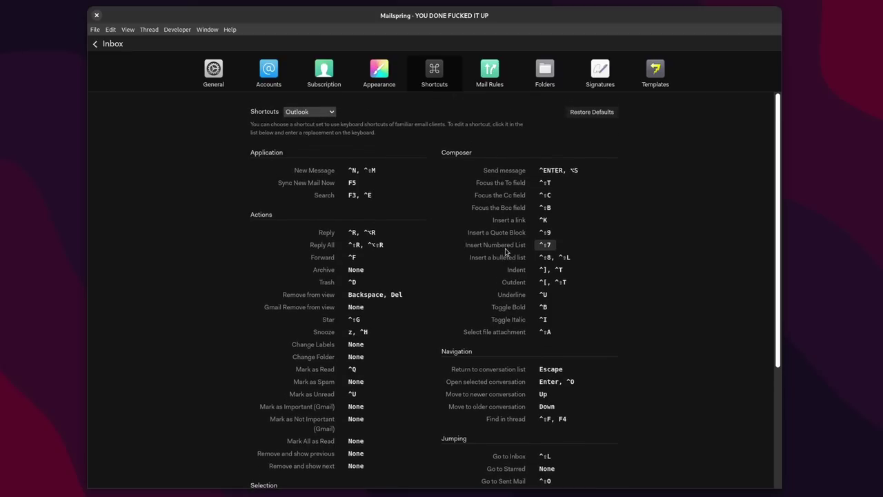
{"action": "left_click", "coordinate": [309, 112]}
{"action": "left_click", "coordinate": [304, 121]}
{"action": "left_click", "coordinate": [309, 111]}
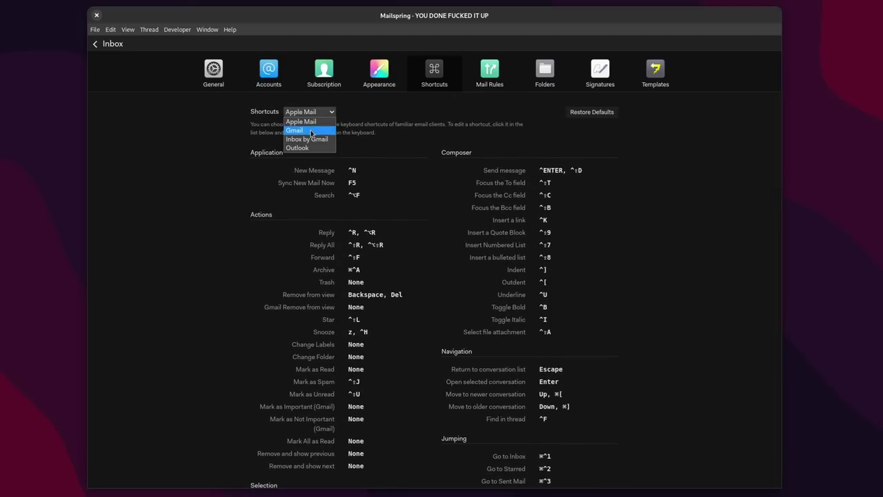
{"action": "left_click", "coordinate": [312, 131]}
{"action": "left_click", "coordinate": [309, 112]}
{"action": "left_click", "coordinate": [304, 148]}
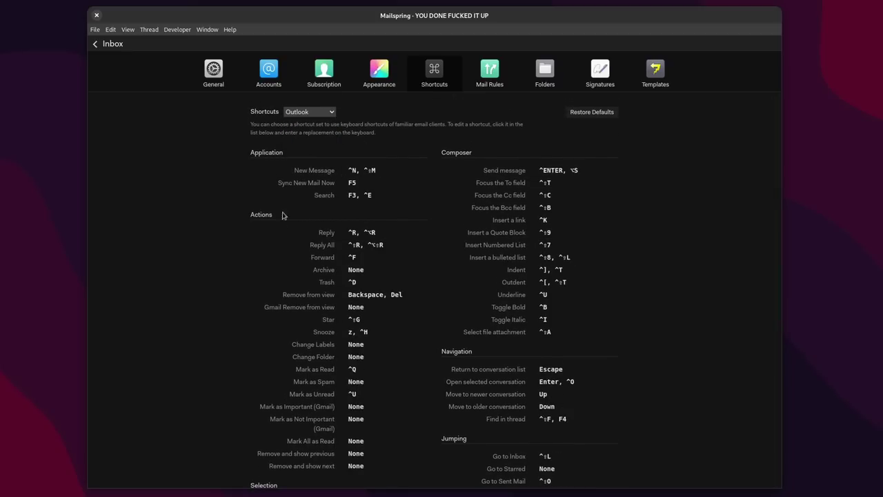
Step: Create a new untitled mail rule, then look at the Signatures and Templates pages
{"action": "left_click", "coordinate": [491, 72]}
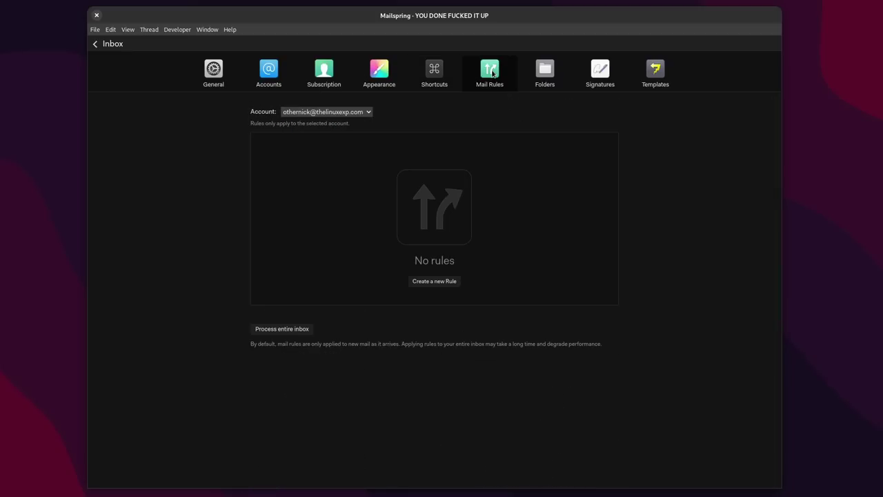
{"action": "left_click", "coordinate": [434, 281]}
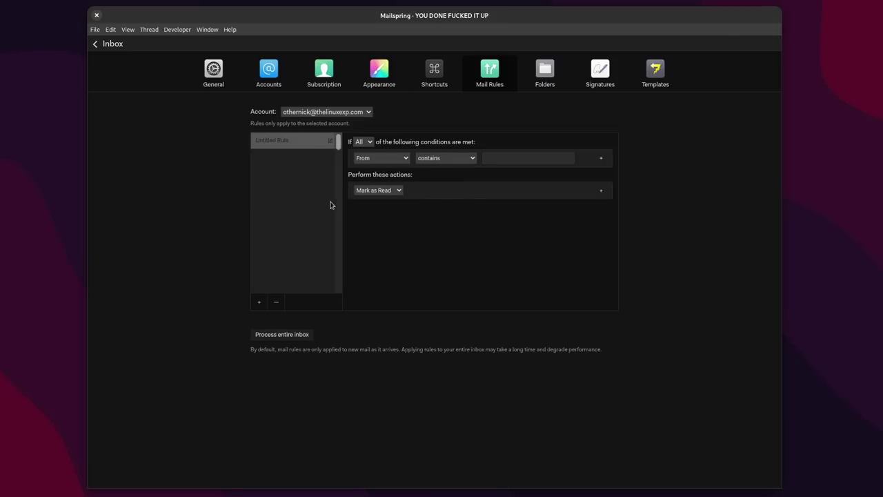
{"action": "left_click", "coordinate": [595, 74]}
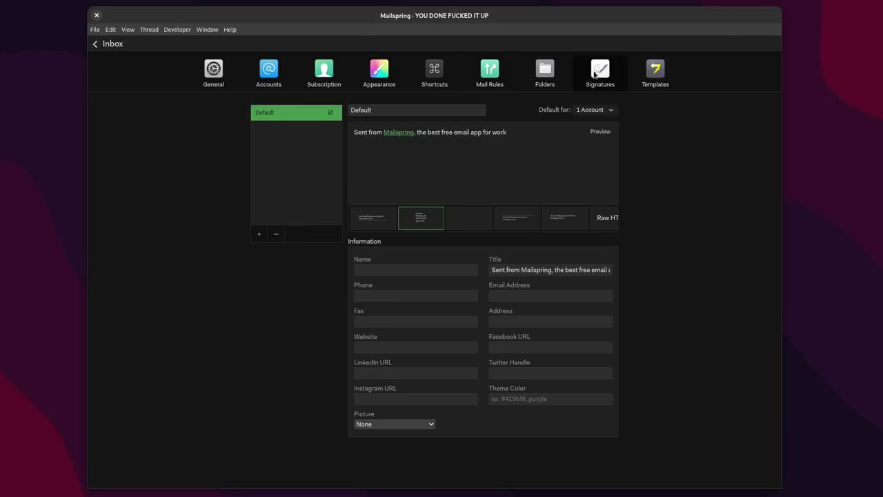
{"action": "left_click", "coordinate": [639, 77]}
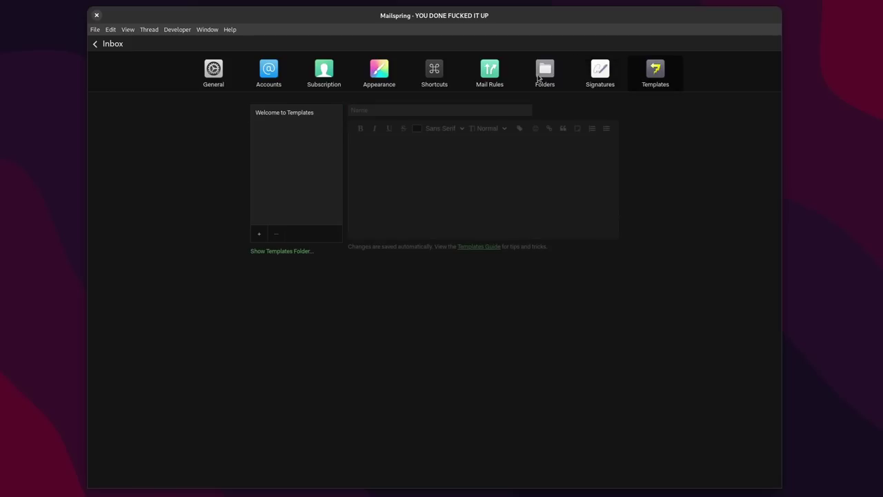
Step: Browse Accounts, Appearance, Shortcuts and General, ending on the Subscription page's Pro features
{"action": "left_click", "coordinate": [279, 79]}
{"action": "left_click", "coordinate": [320, 79]}
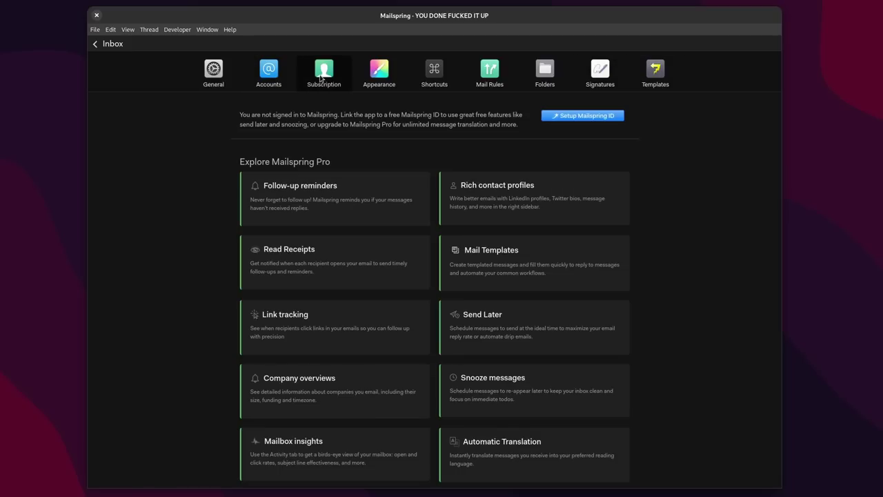
{"action": "left_click", "coordinate": [378, 80]}
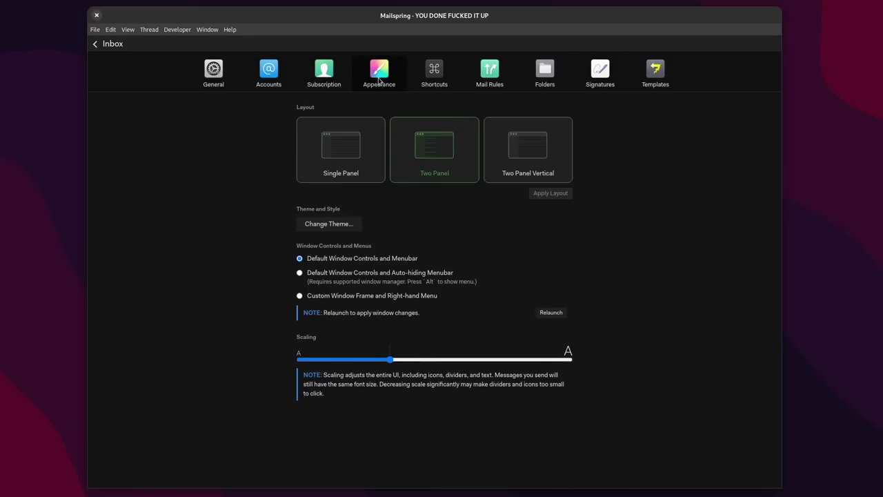
{"action": "left_click", "coordinate": [421, 78]}
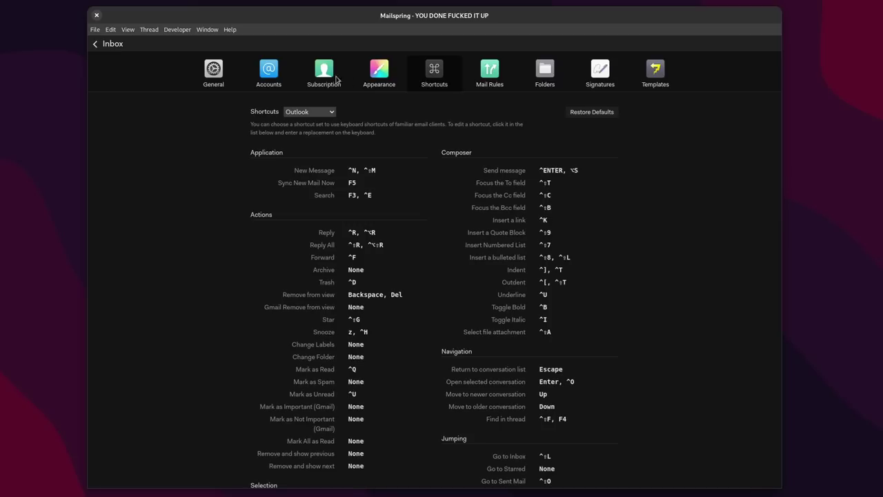
{"action": "left_click", "coordinate": [218, 79]}
{"action": "left_click", "coordinate": [373, 76]}
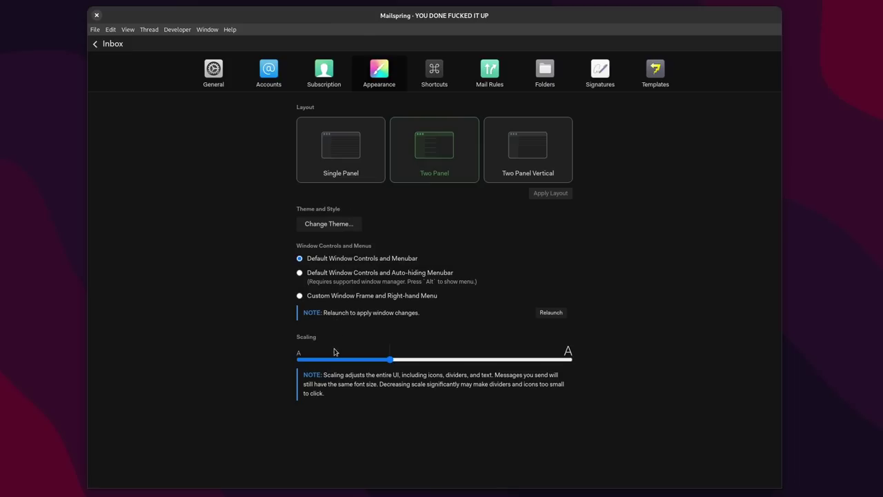
{"action": "left_click", "coordinate": [328, 75]}
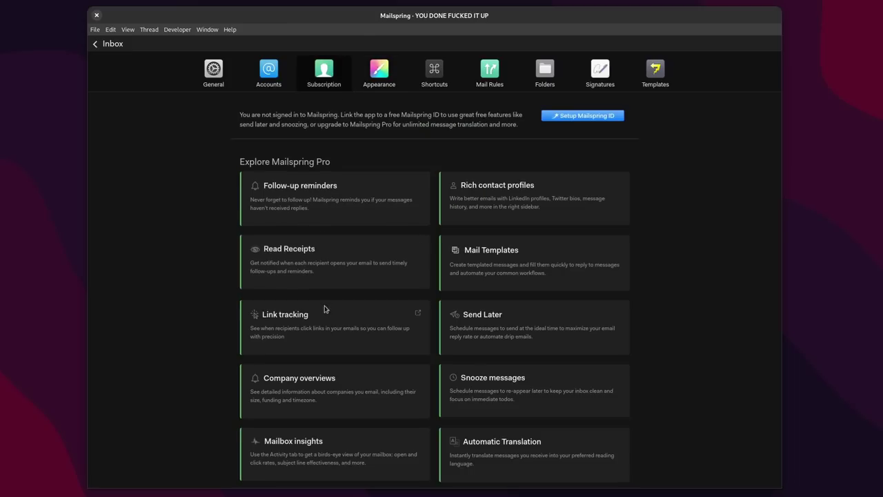
{"action": "scroll", "coordinate": [372, 303], "scroll_direction": "down", "scroll_amount": 2}
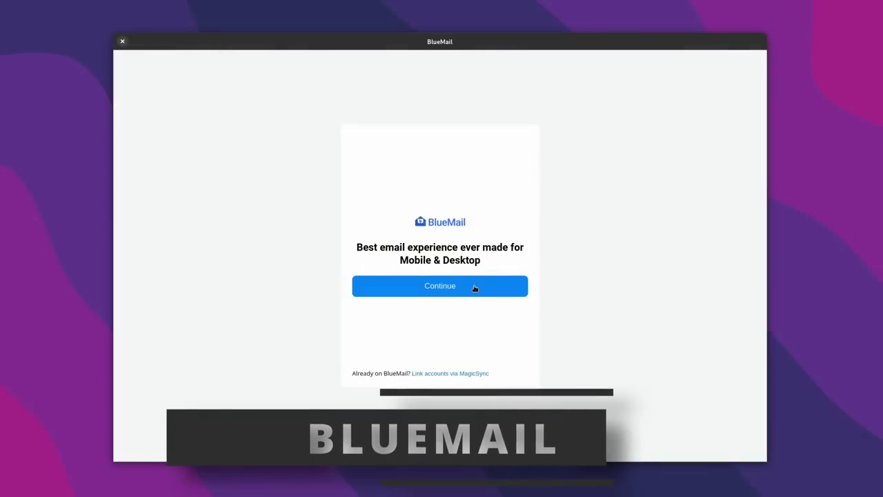
Step: Enter the account's e-mail address and password to sign in with automatic server detection
{"action": "left_click", "coordinate": [473, 288]}
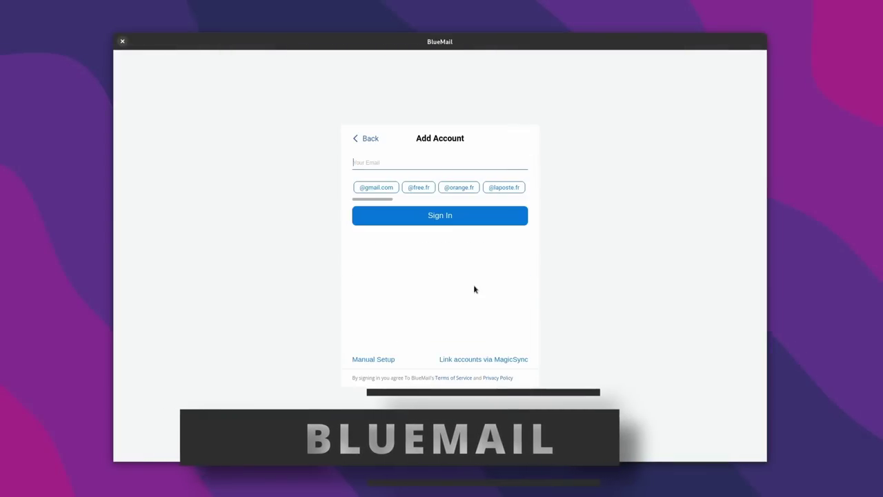
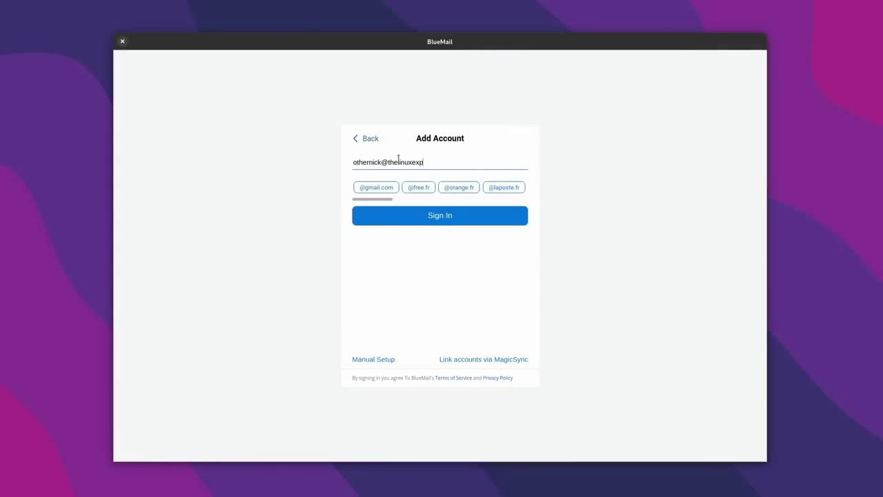
{"action": "left_click_drag", "start_coordinate": [370, 200], "coordinate": [513, 209]}
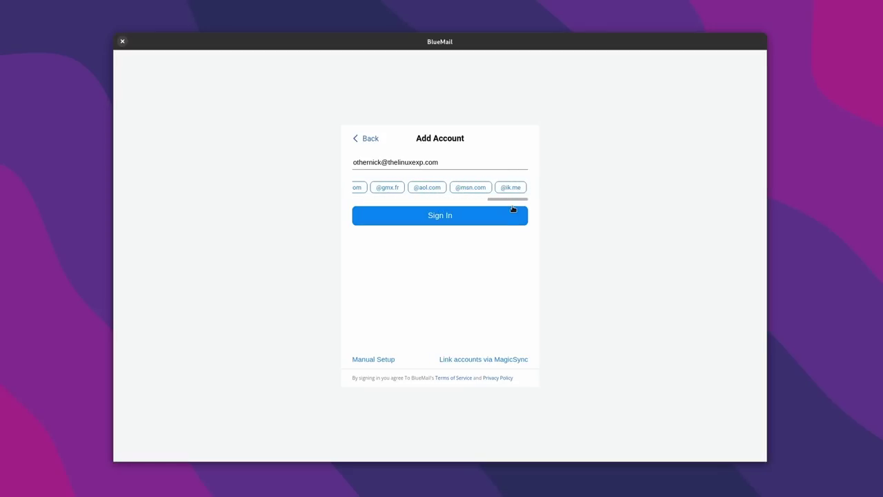
{"action": "left_click", "coordinate": [437, 216]}
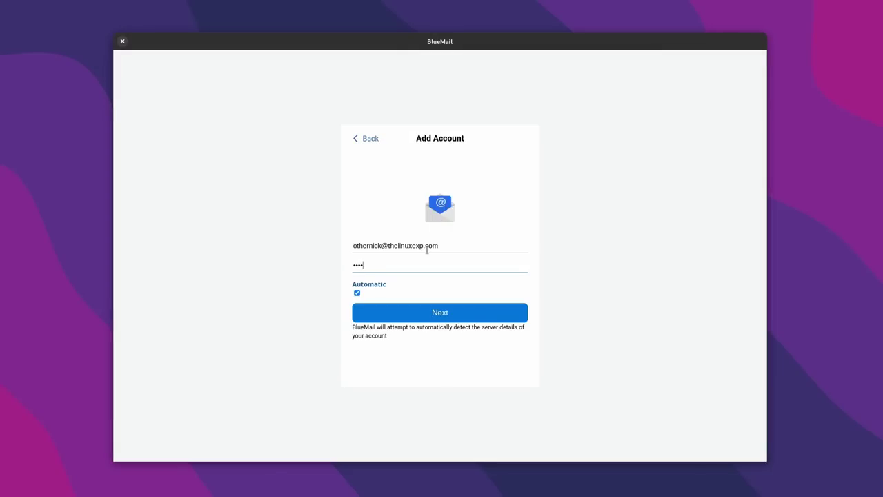
{"action": "left_click", "coordinate": [450, 315]}
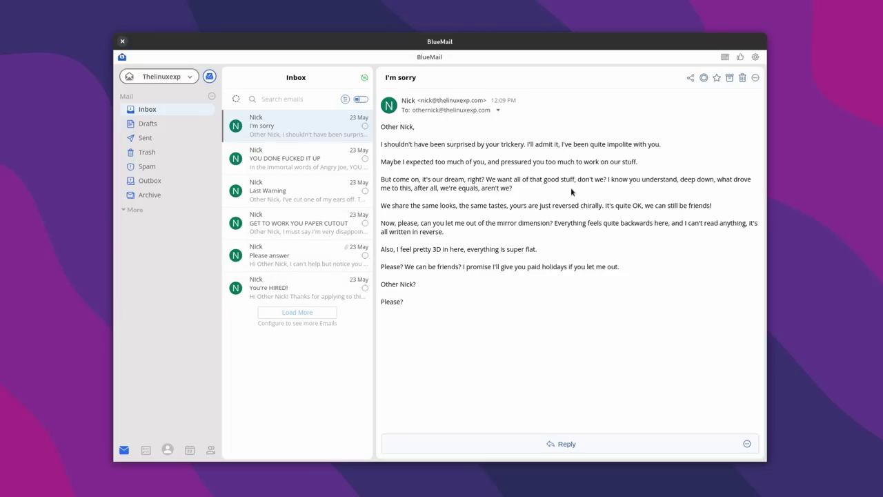
Step: Open the Later Board, check the account profile and contacts sidebar, then return to it
{"action": "left_click", "coordinate": [146, 450]}
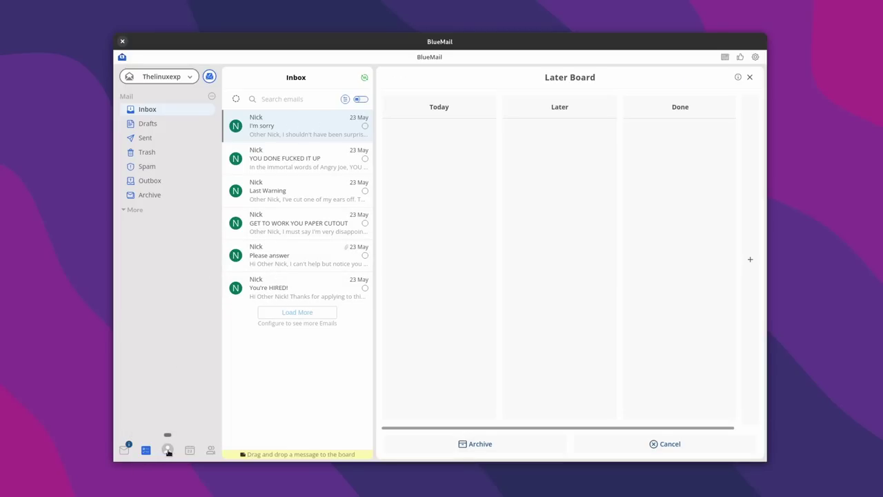
{"action": "left_click", "coordinate": [167, 450]}
{"action": "left_click", "coordinate": [371, 184]}
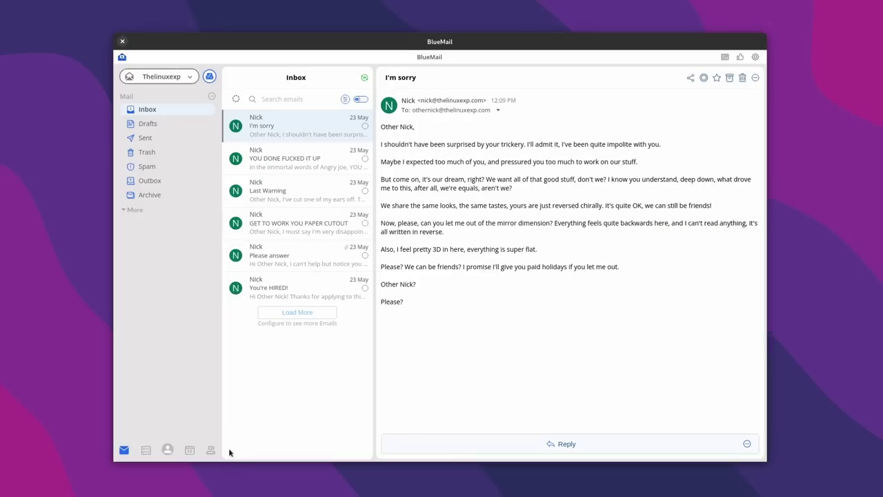
{"action": "left_click", "coordinate": [211, 452]}
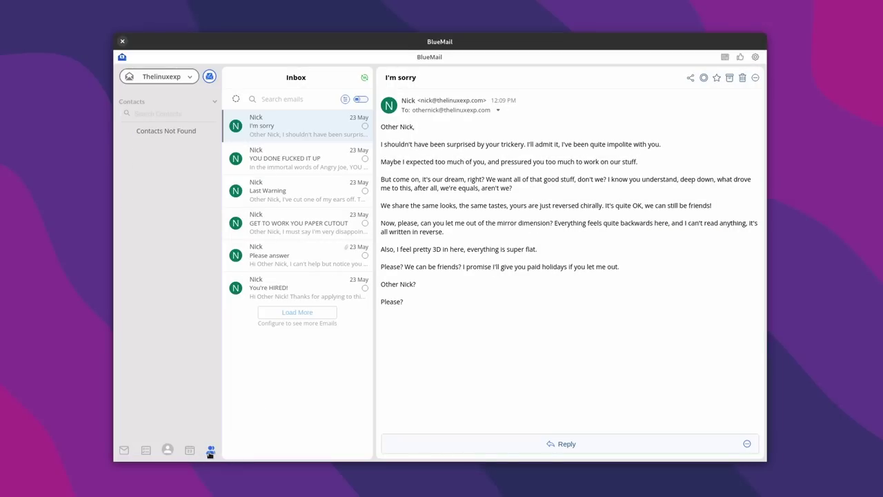
{"action": "left_click", "coordinate": [145, 451]}
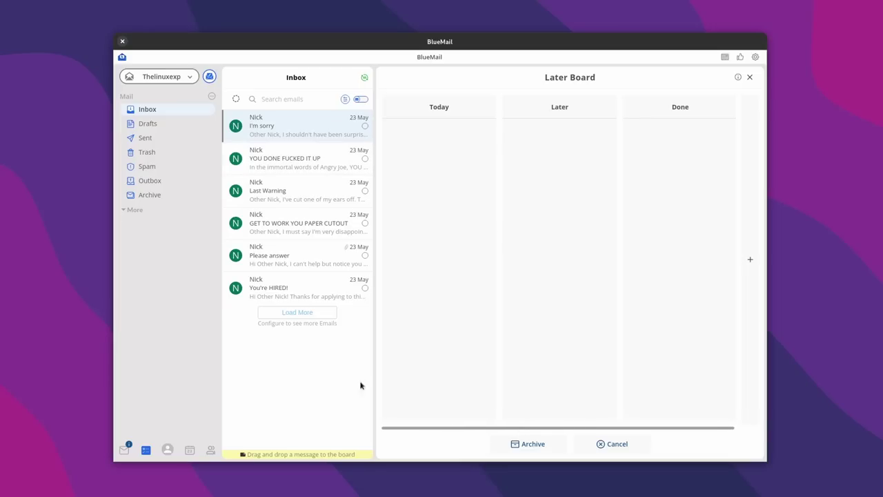
Step: Drag You're HIRED!, Please answer, GET TO WORK YOU PAPER CUTOUT and one more email into Done
{"action": "left_click_drag", "start_coordinate": [252, 292], "coordinate": [668, 180]}
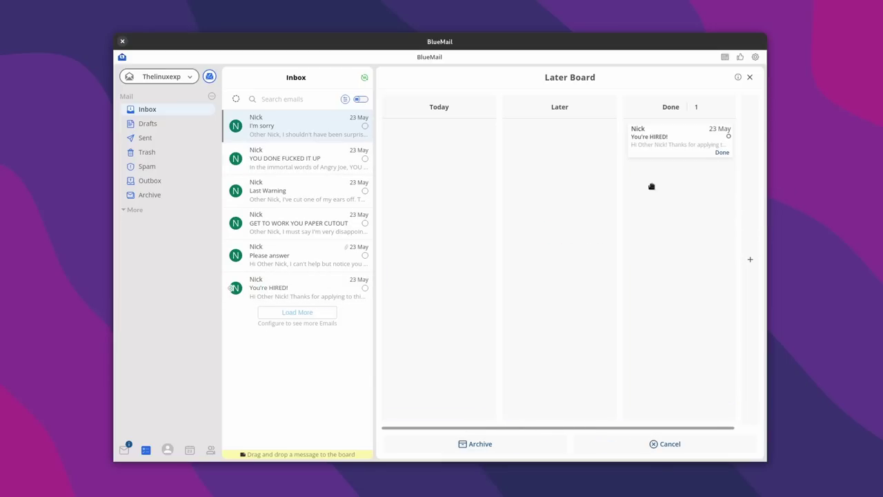
{"action": "left_click_drag", "start_coordinate": [273, 266], "coordinate": [678, 196]}
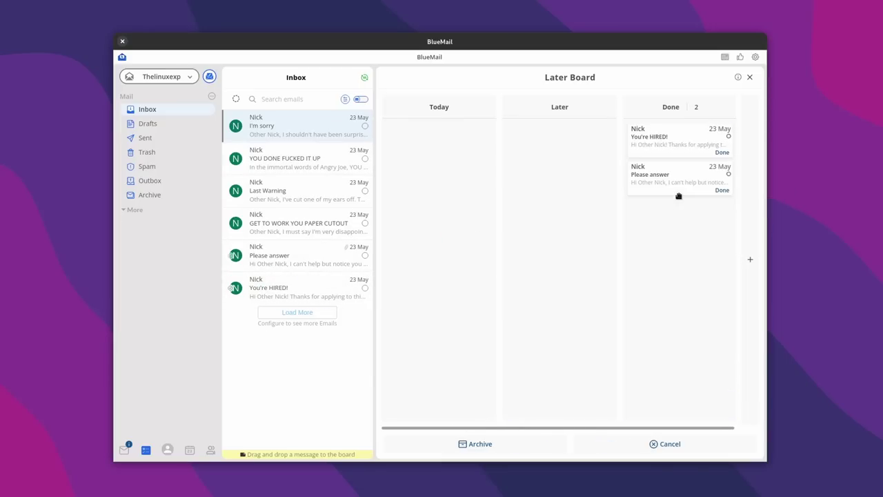
{"action": "left_click_drag", "start_coordinate": [320, 236], "coordinate": [676, 220]}
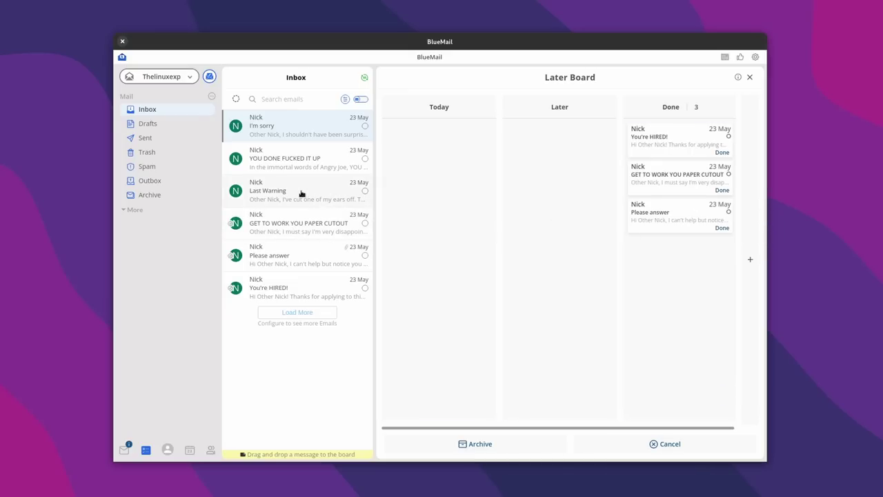
{"action": "left_click_drag", "start_coordinate": [280, 168], "coordinate": [683, 261]}
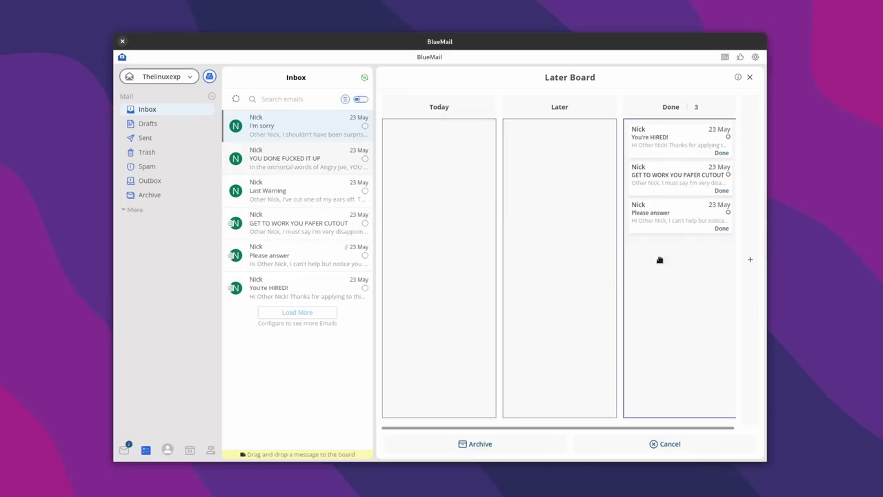
Step: Drop I'm sorry on Today, defer it to read by May 30, and toggle the people-only filter
{"action": "left_click_drag", "start_coordinate": [264, 131], "coordinate": [467, 165]}
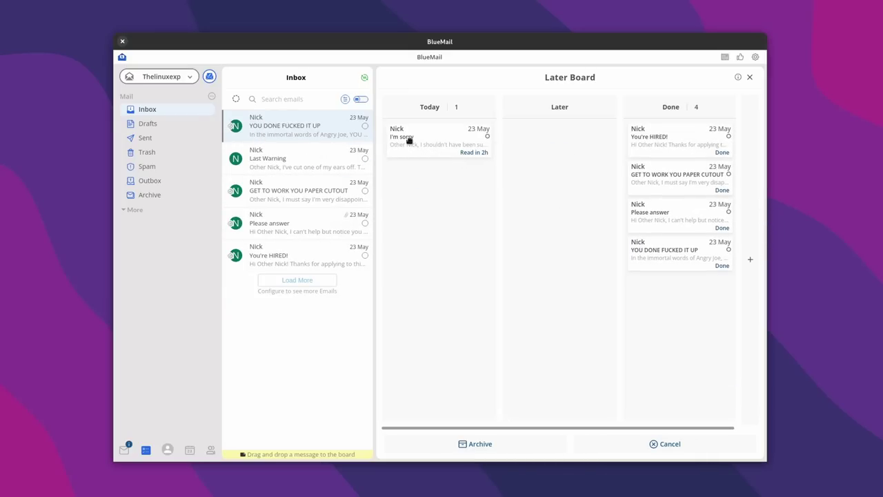
{"action": "left_click", "coordinate": [409, 140]}
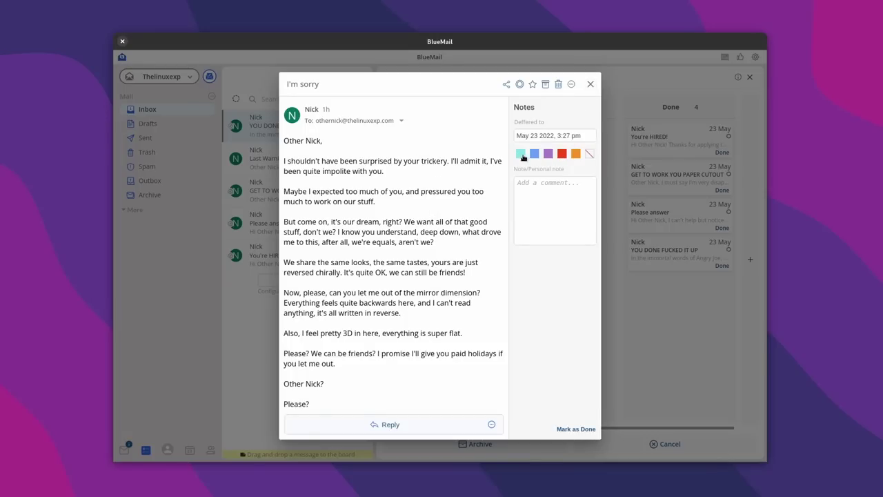
{"action": "left_click", "coordinate": [544, 84]}
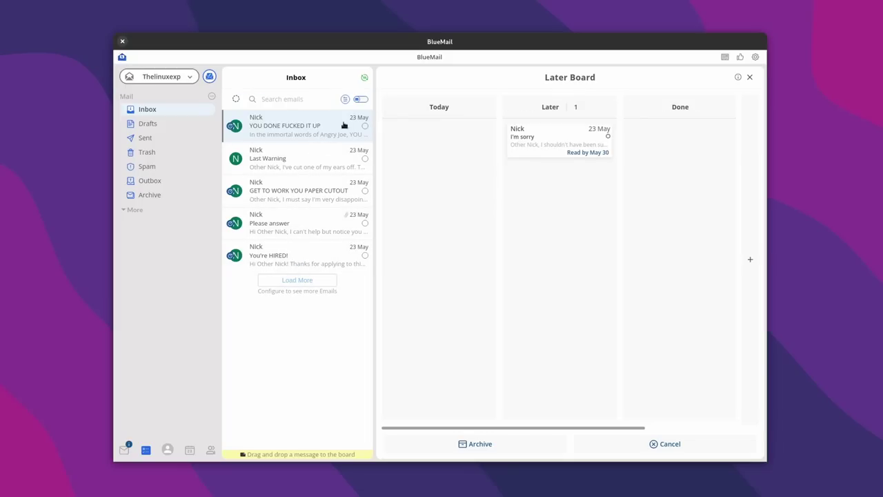
{"action": "left_click", "coordinate": [359, 100]}
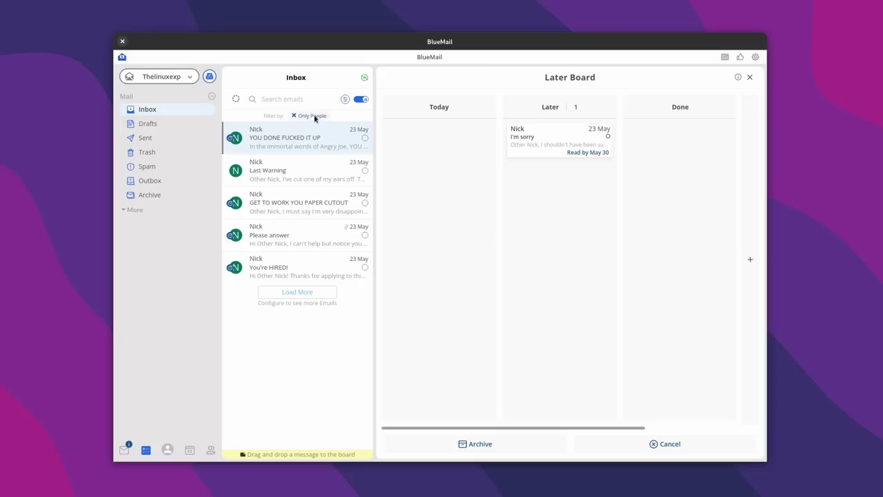
{"action": "left_click", "coordinate": [360, 99]}
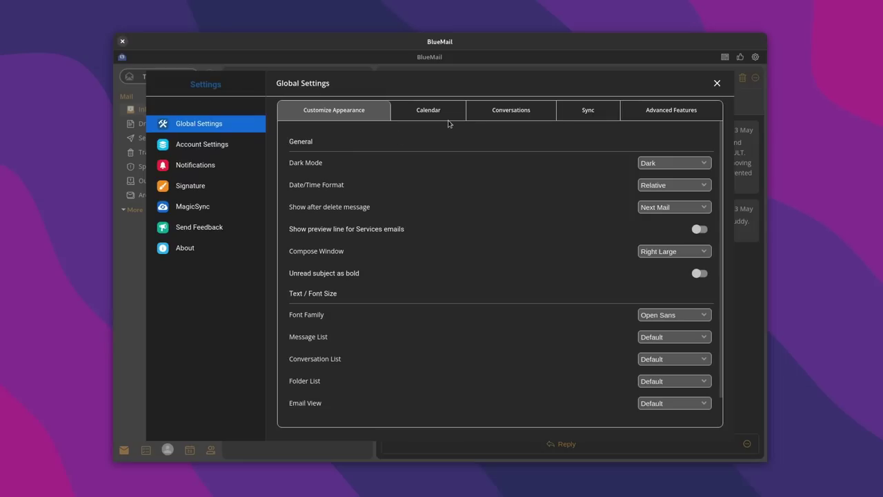
Step: Look through the Calendar, Conversations, Sync and advanced settings tabs, ending on Sync
{"action": "left_click", "coordinate": [444, 115]}
{"action": "left_click", "coordinate": [507, 114]}
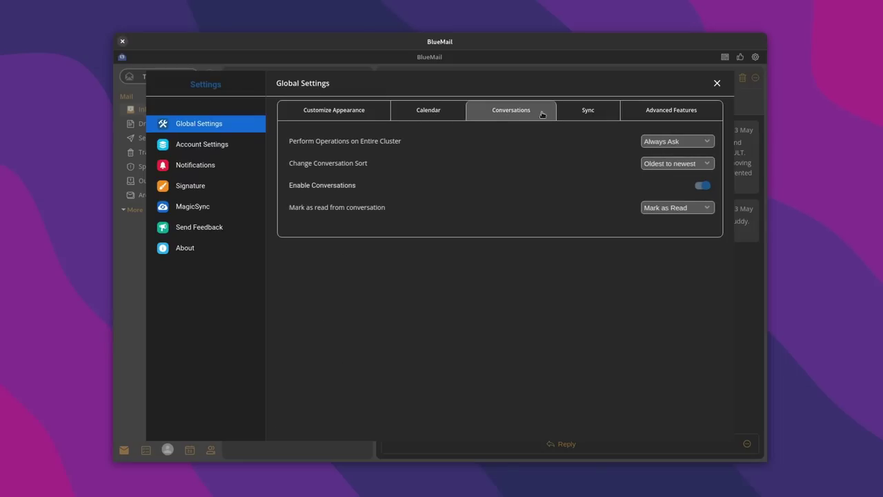
{"action": "left_click", "coordinate": [581, 112]}
{"action": "left_click", "coordinate": [680, 116]}
{"action": "left_click", "coordinate": [567, 113]}
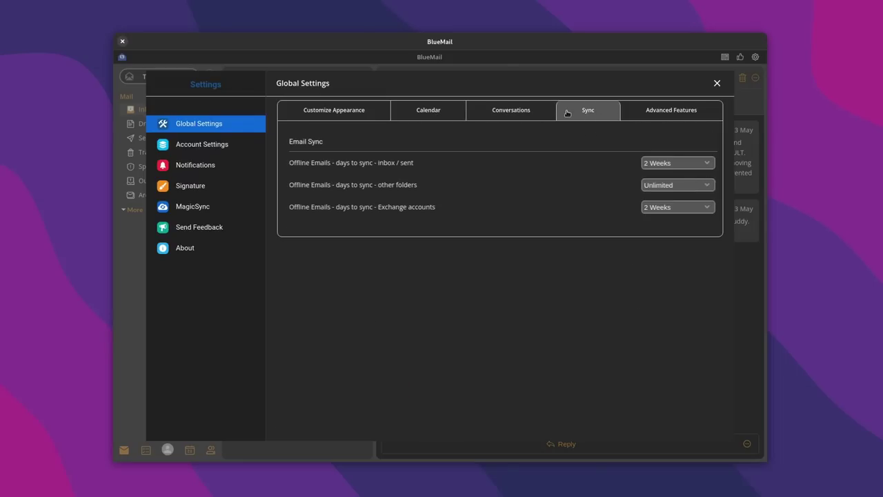
Step: Start and dismiss MagicSync setup, then view Notifications, Signature, Feedback and About
{"action": "left_click", "coordinate": [193, 206]}
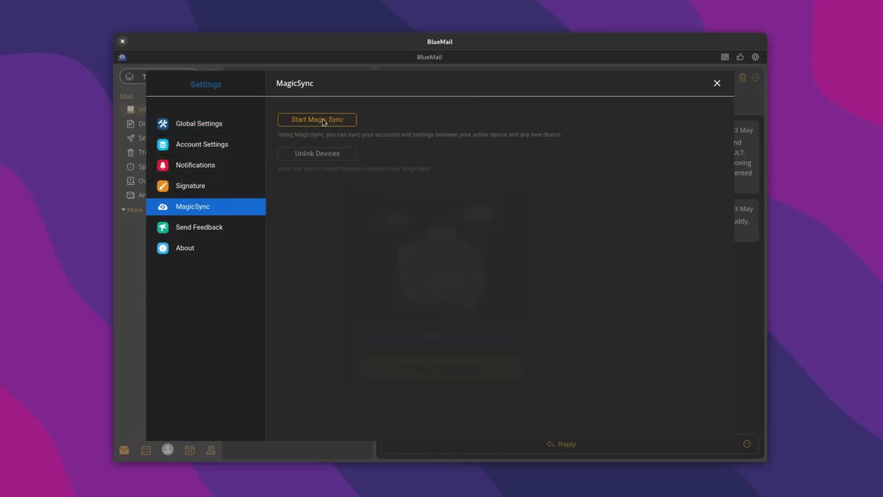
{"action": "left_click", "coordinate": [323, 121]}
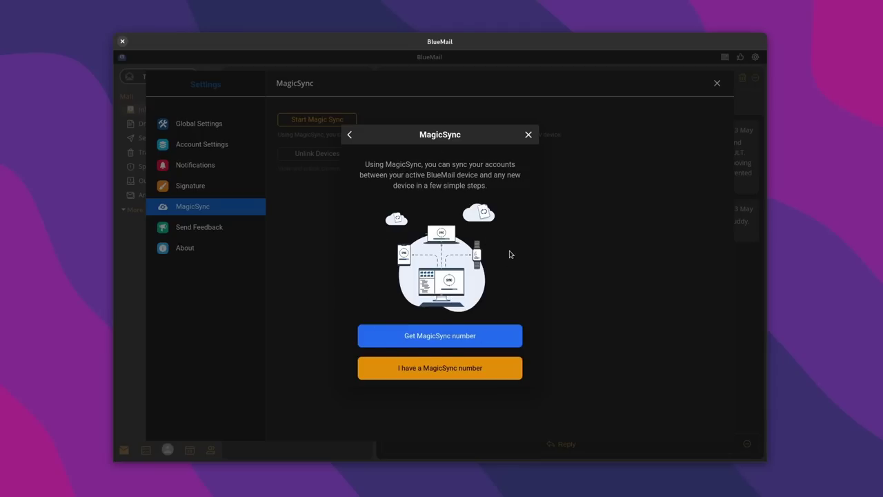
{"action": "left_click", "coordinate": [527, 136]}
{"action": "left_click", "coordinate": [193, 166]}
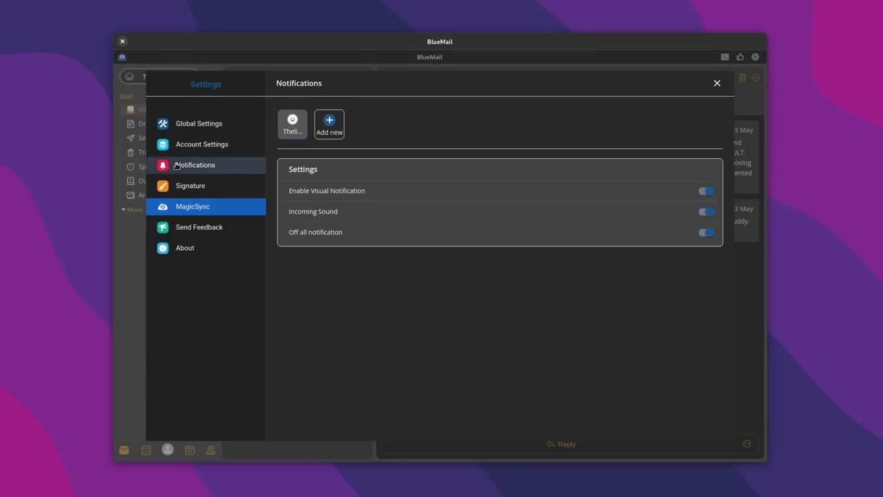
{"action": "left_click", "coordinate": [202, 186]}
{"action": "left_click", "coordinate": [200, 227]}
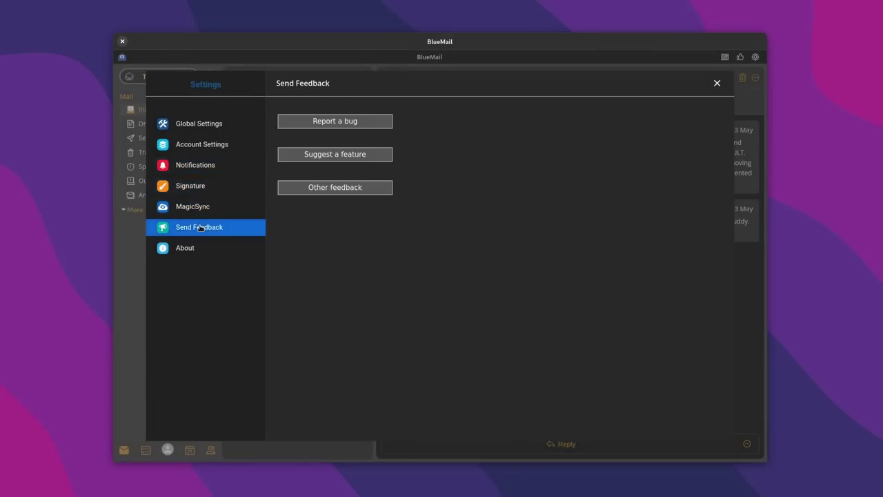
{"action": "left_click", "coordinate": [191, 251]}
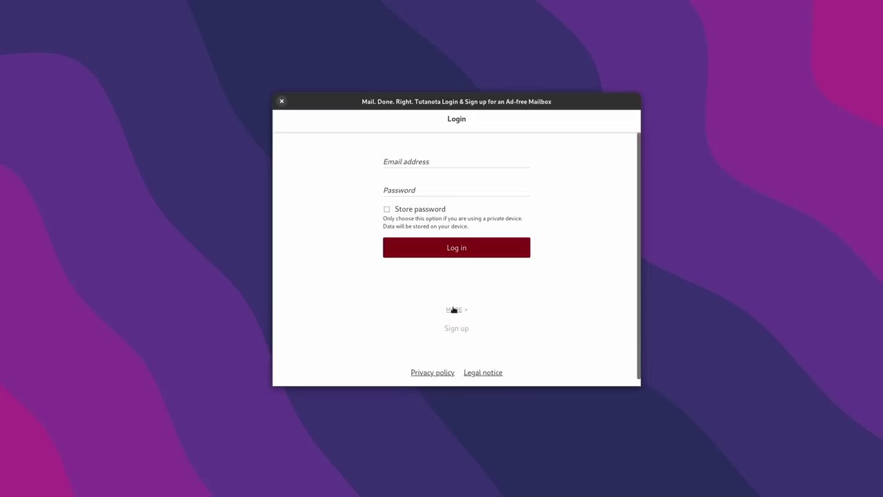
Step: Reveal more login options on the Tutanota login screen and start a new sign-up
{"action": "left_click", "coordinate": [455, 309]}
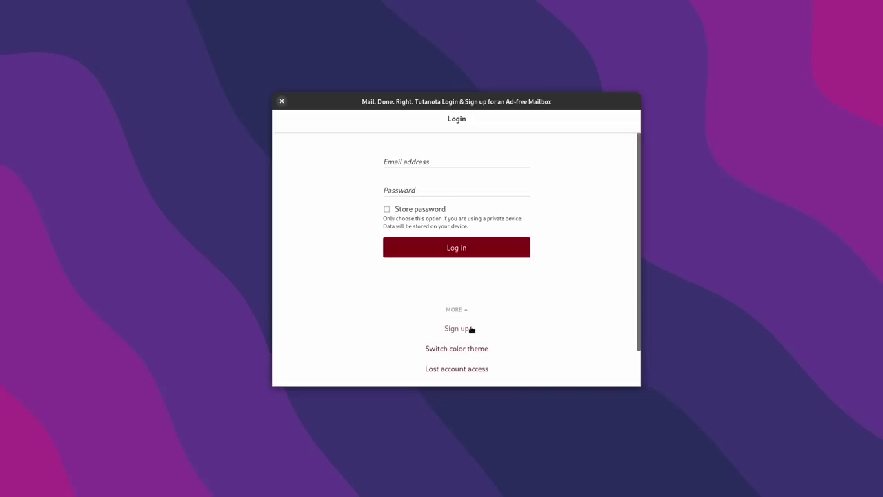
{"action": "scroll", "coordinate": [510, 319], "scroll_direction": "down", "scroll_amount": 2}
{"action": "scroll", "coordinate": [483, 324], "scroll_direction": "up", "scroll_amount": 2}
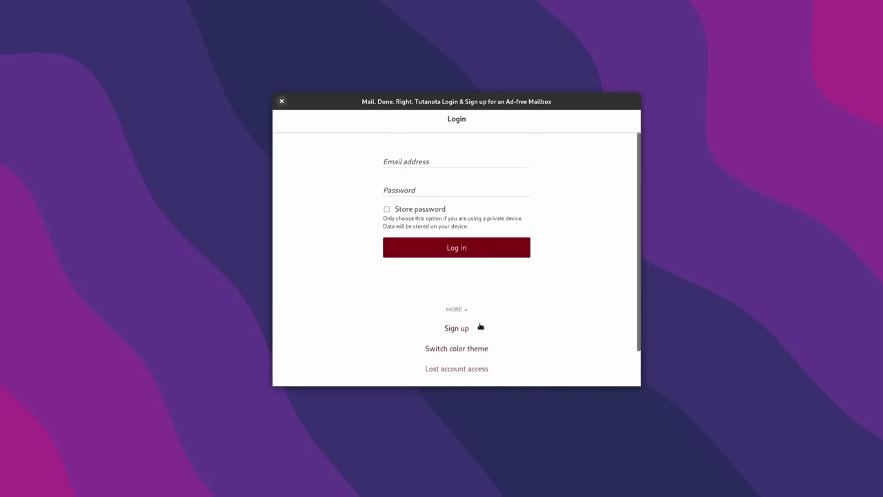
{"action": "left_click_drag", "start_coordinate": [481, 90], "coordinate": [479, 83]}
{"action": "scroll", "coordinate": [455, 269], "scroll_direction": "down", "scroll_amount": 2}
{"action": "left_click", "coordinate": [454, 282]}
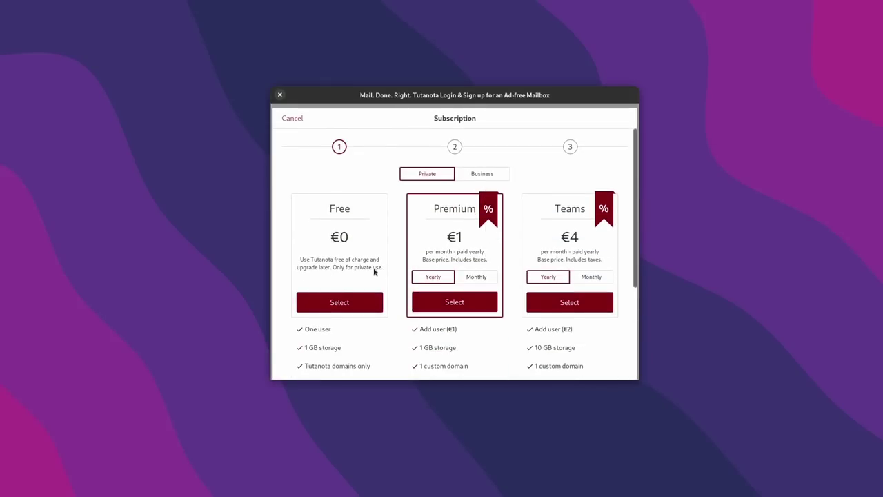
Step: Choose the Free plan, confirming no other Free account and no business use
{"action": "scroll", "coordinate": [380, 235], "scroll_direction": "down", "scroll_amount": 5}
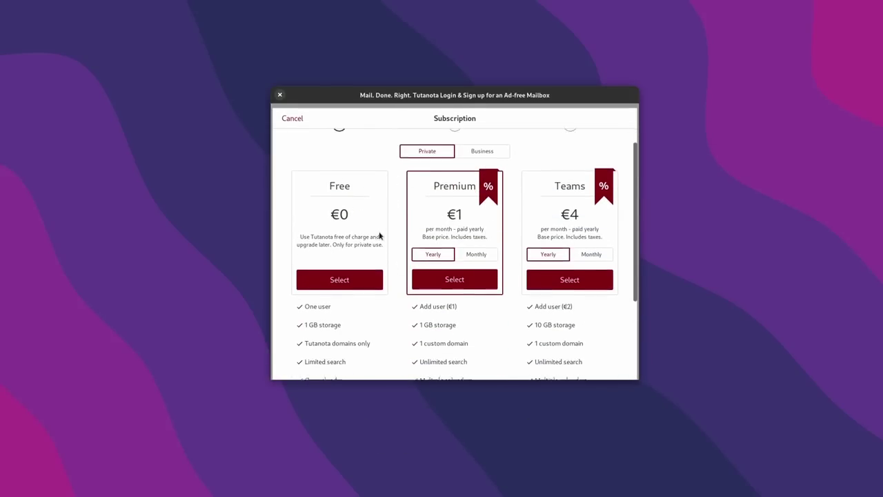
{"action": "scroll", "coordinate": [378, 237], "scroll_direction": "up", "scroll_amount": 5}
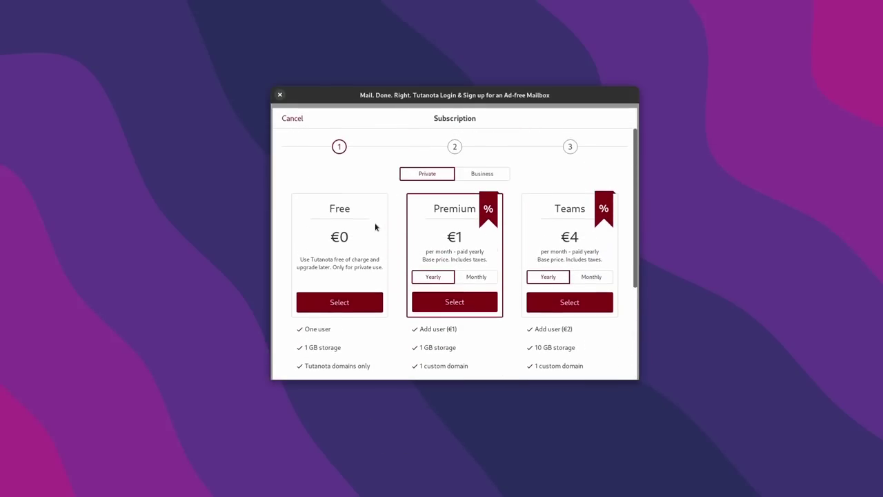
{"action": "left_click", "coordinate": [358, 302]}
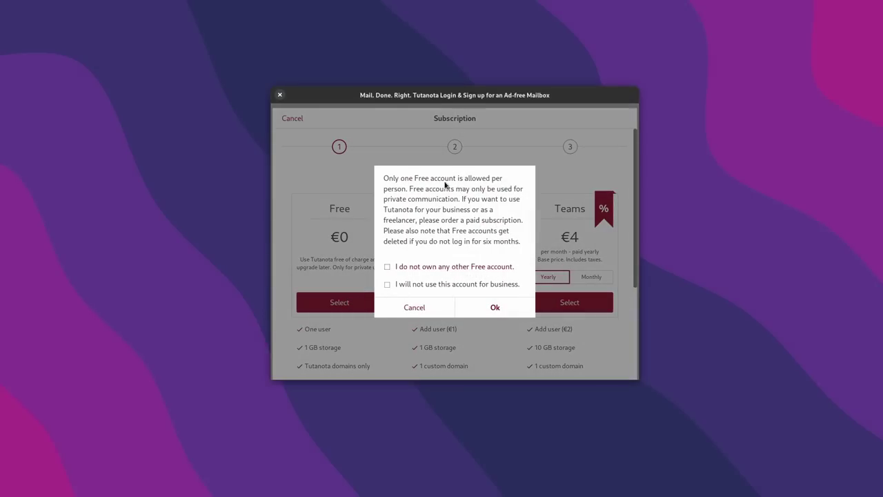
{"action": "left_click", "coordinate": [392, 267]}
{"action": "left_click", "coordinate": [387, 284]}
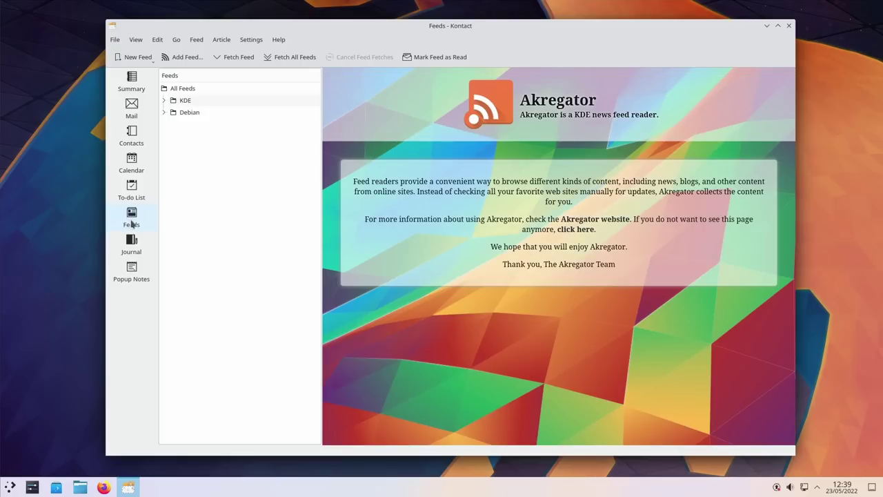
Step: Pass through Journal and Popup Notes to the Mail inbox and select 'GET TO WORK YOU PAPER CUTOUT'
{"action": "left_click", "coordinate": [133, 248]}
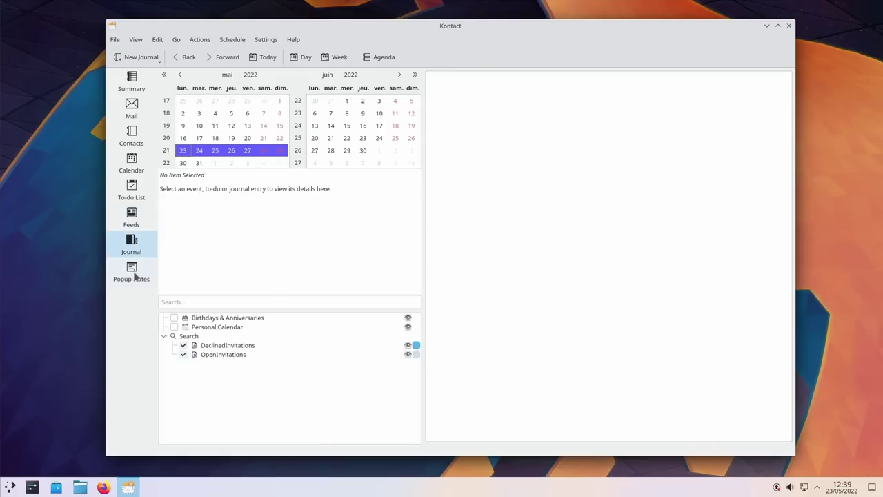
{"action": "left_click", "coordinate": [135, 276]}
{"action": "left_click", "coordinate": [144, 110]}
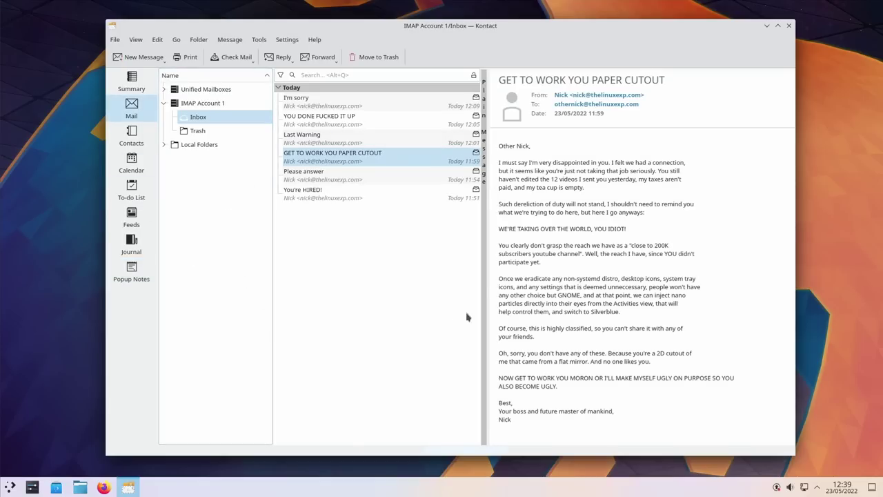
{"action": "left_click", "coordinate": [318, 158]}
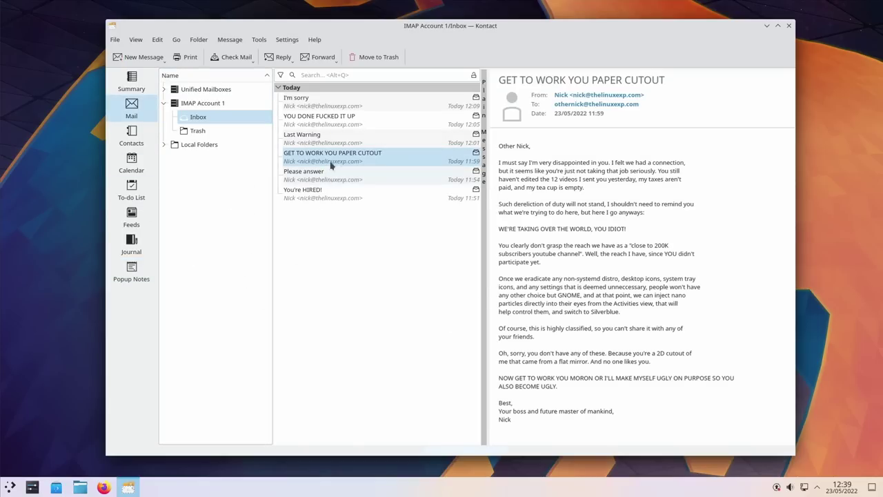